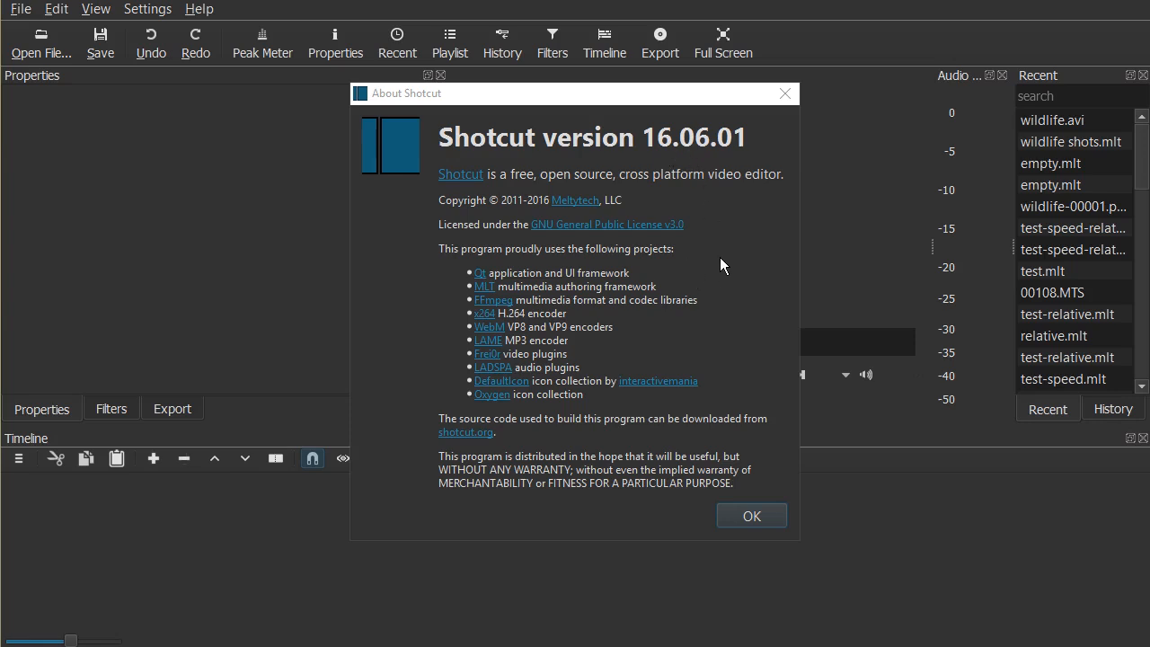
- Close the version information dialog and check for a new version of the editor
left_click(759, 518)
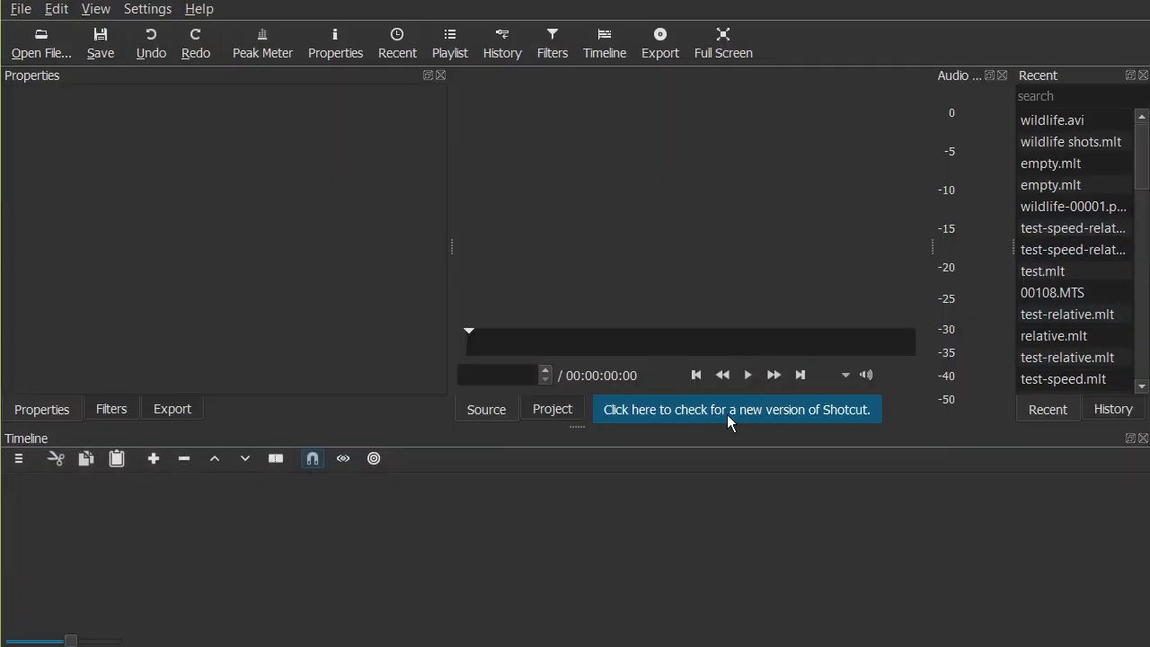
left_click(727, 414)
left_click(694, 417)
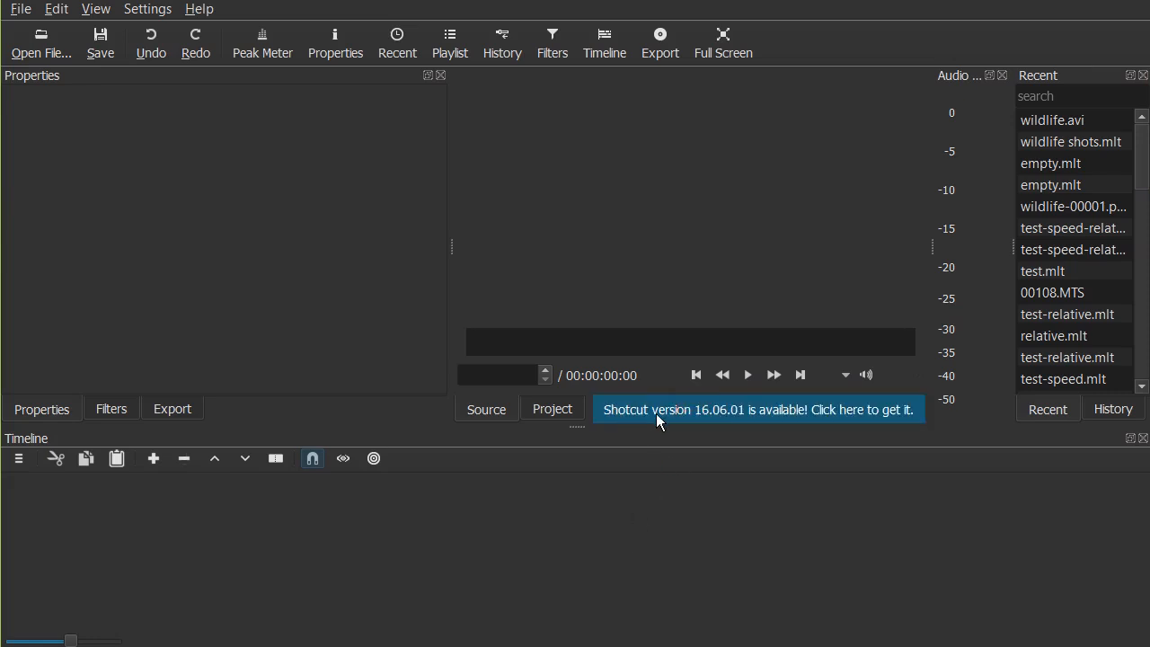
- Open the Shotcut download page in the browser, look over the current-version downloads, and close the page
left_click(729, 406)
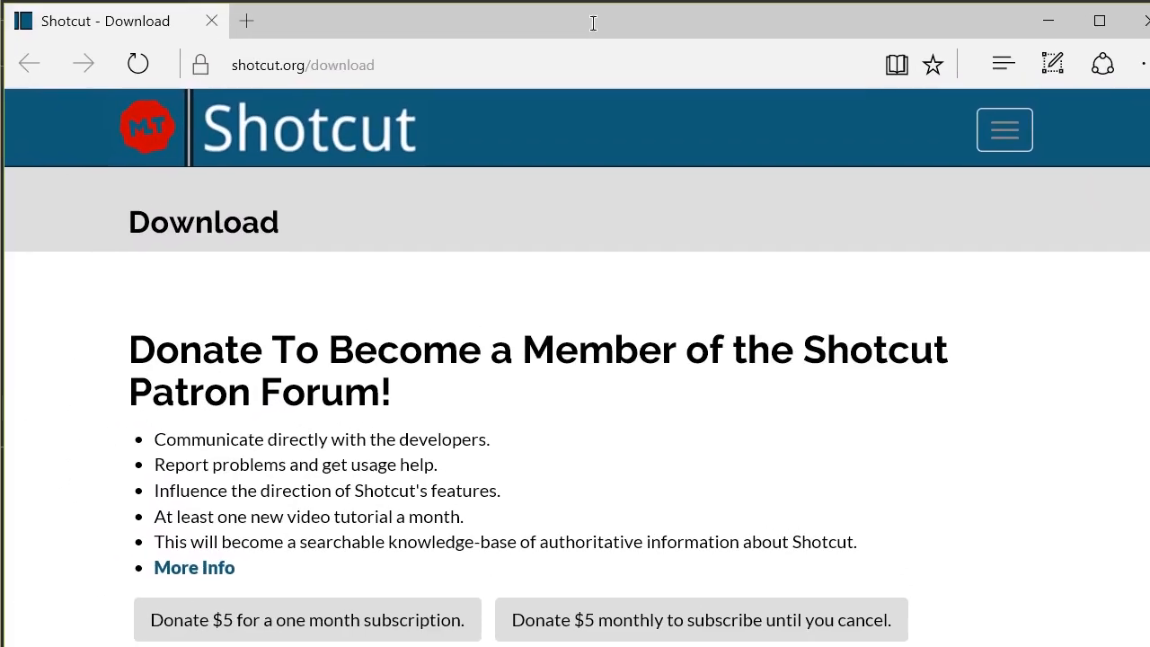
scroll(670, 452, "down", 10)
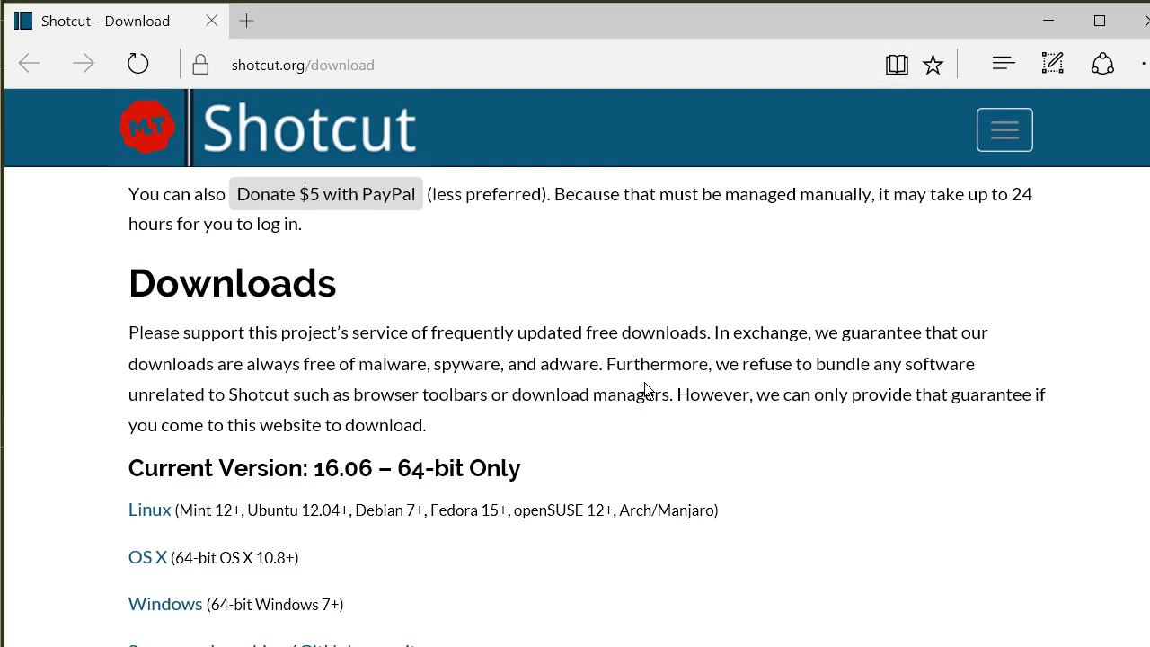
scroll(643, 360, "up", 2)
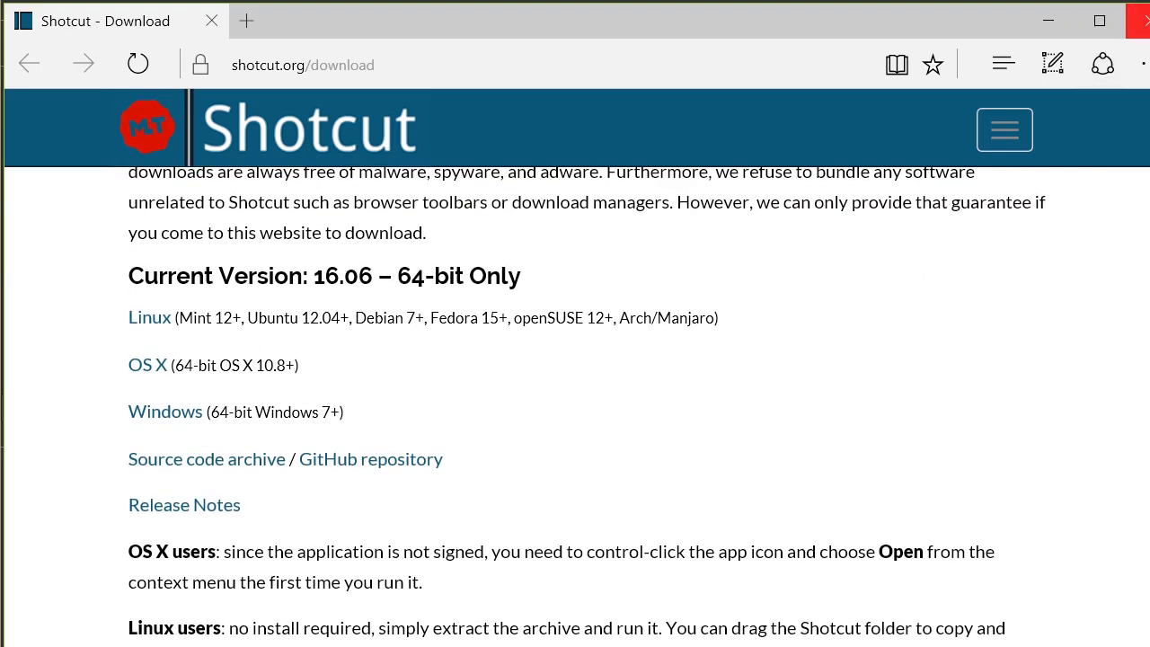
left_click(1138, 20)
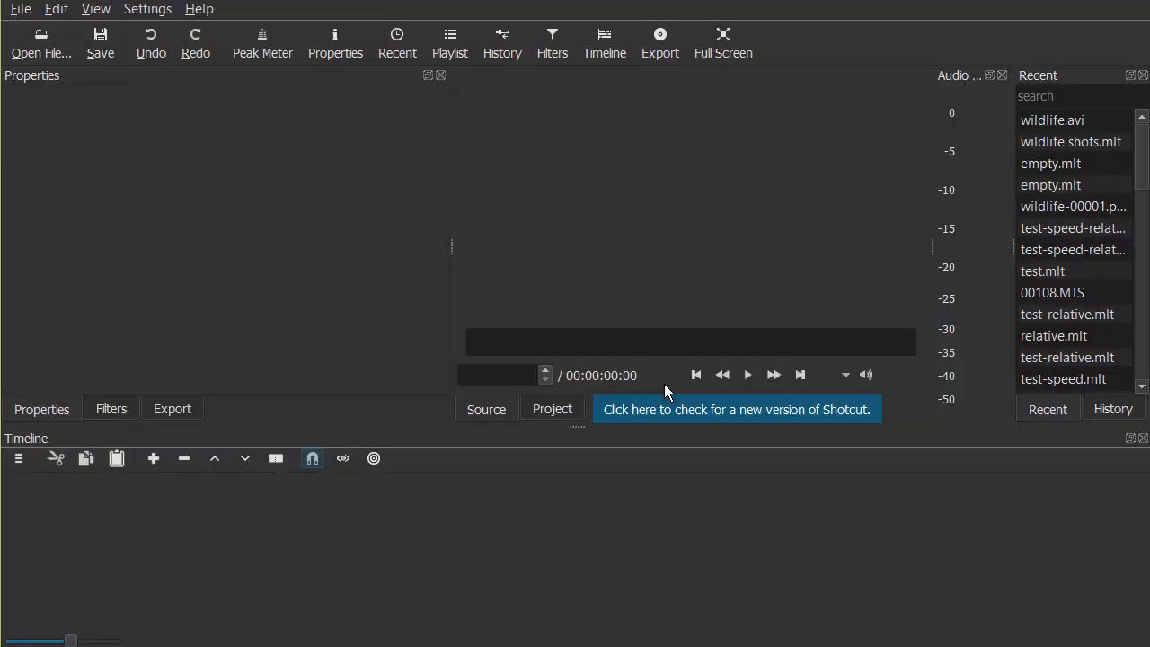
- Open the recent project wildlife shots.mlt and select the seal clip, third on track V1
double_click(1078, 141)
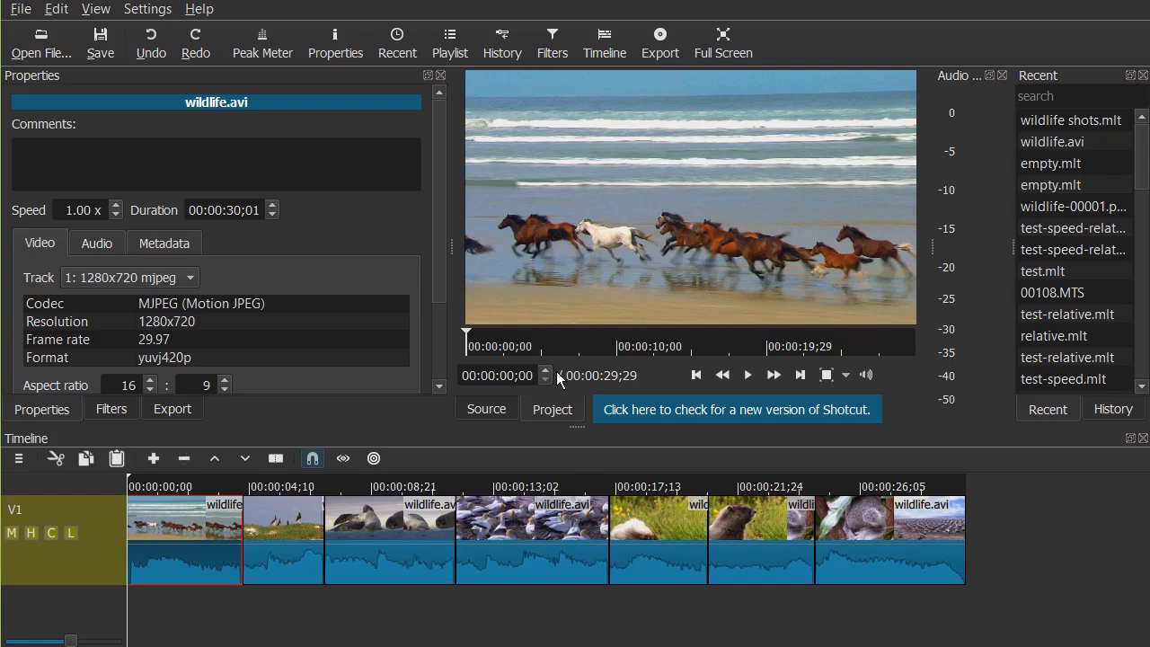
left_click(396, 543)
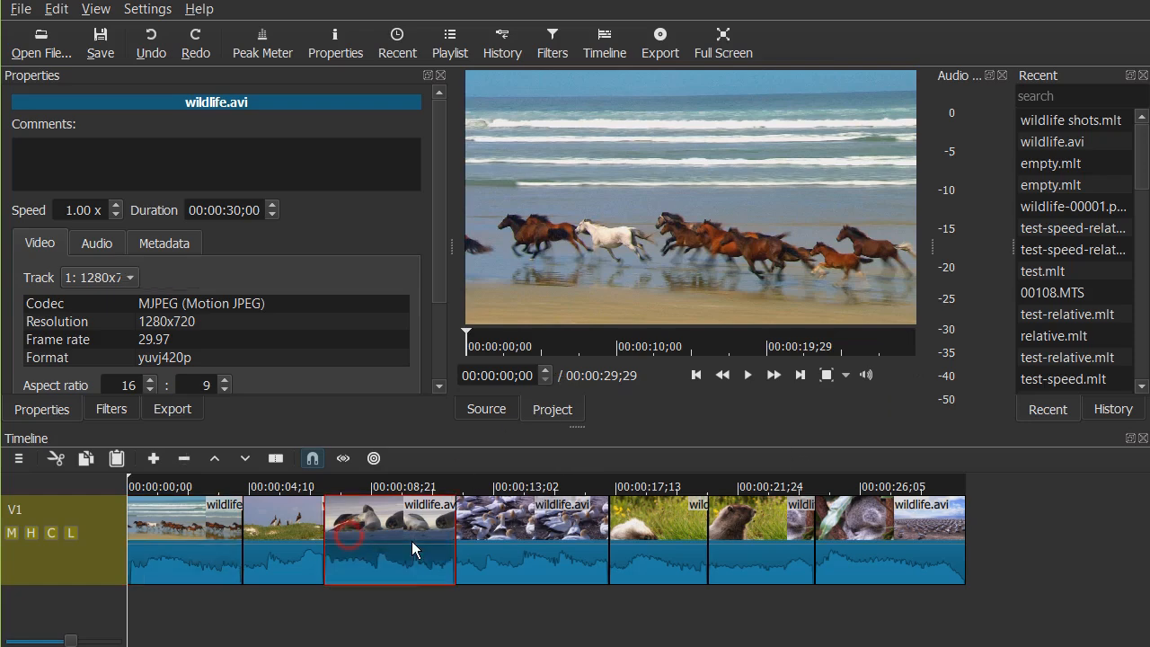
left_click(509, 545)
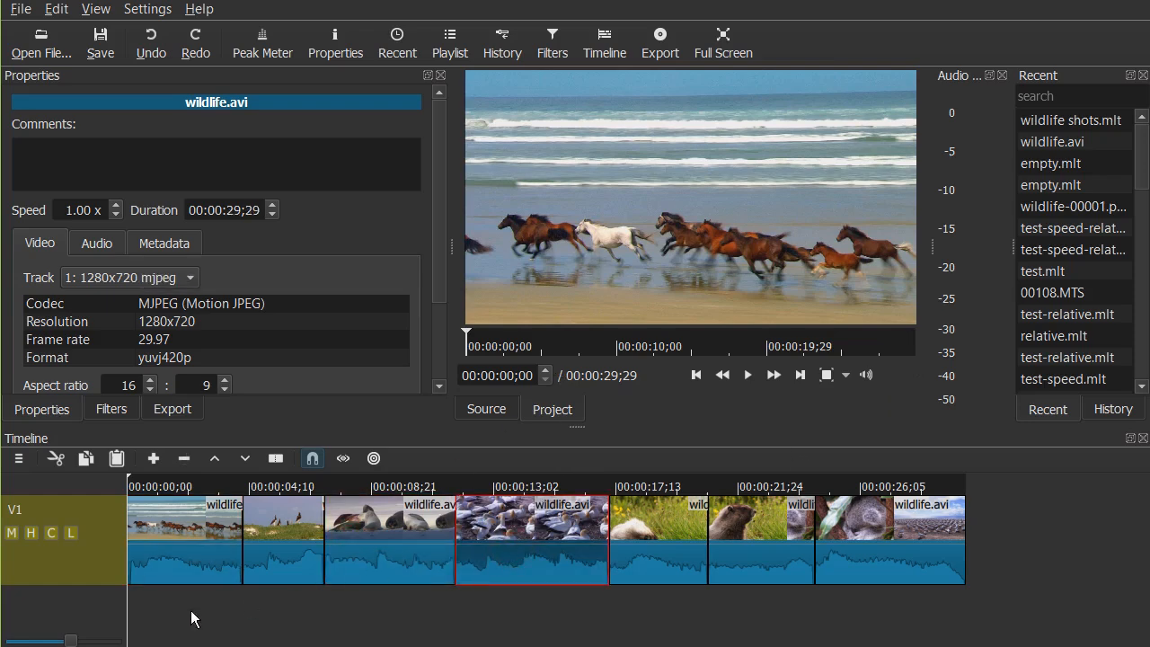
left_click_drag(64, 641, 81, 641)
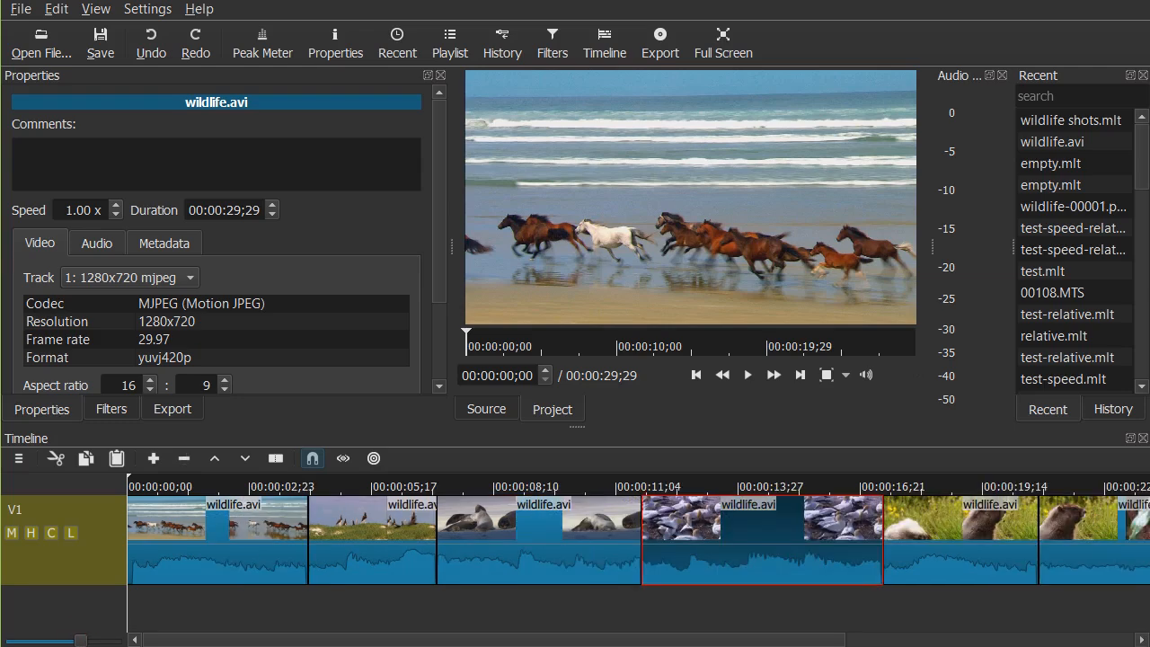
left_click(580, 543)
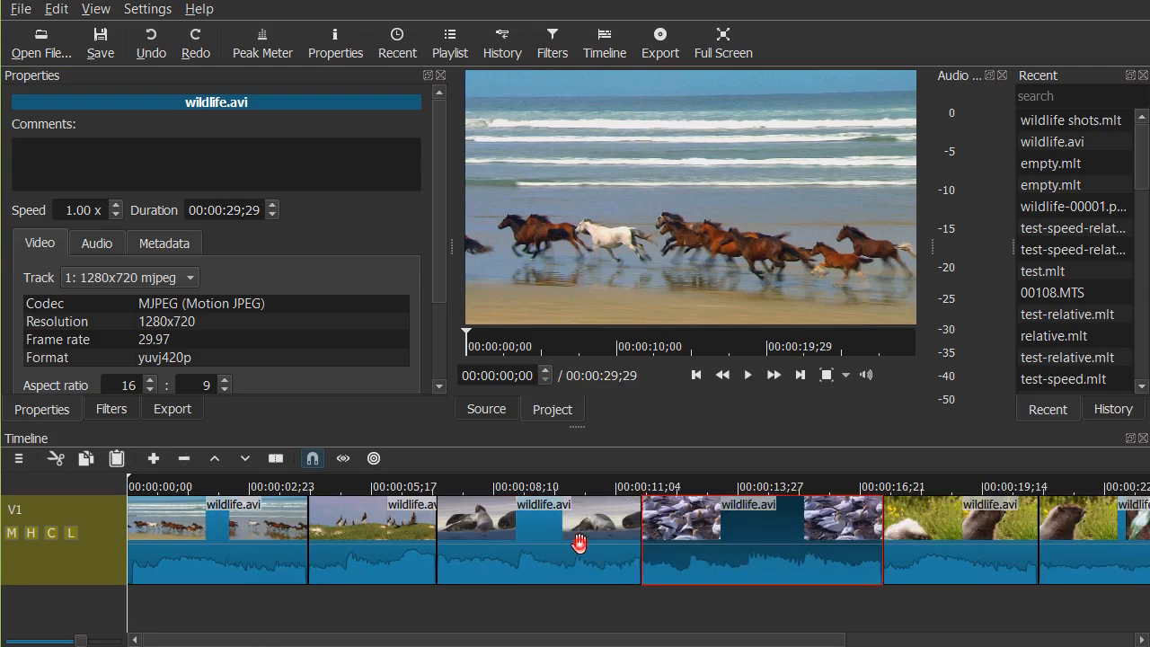
left_click(490, 539)
left_click(772, 542)
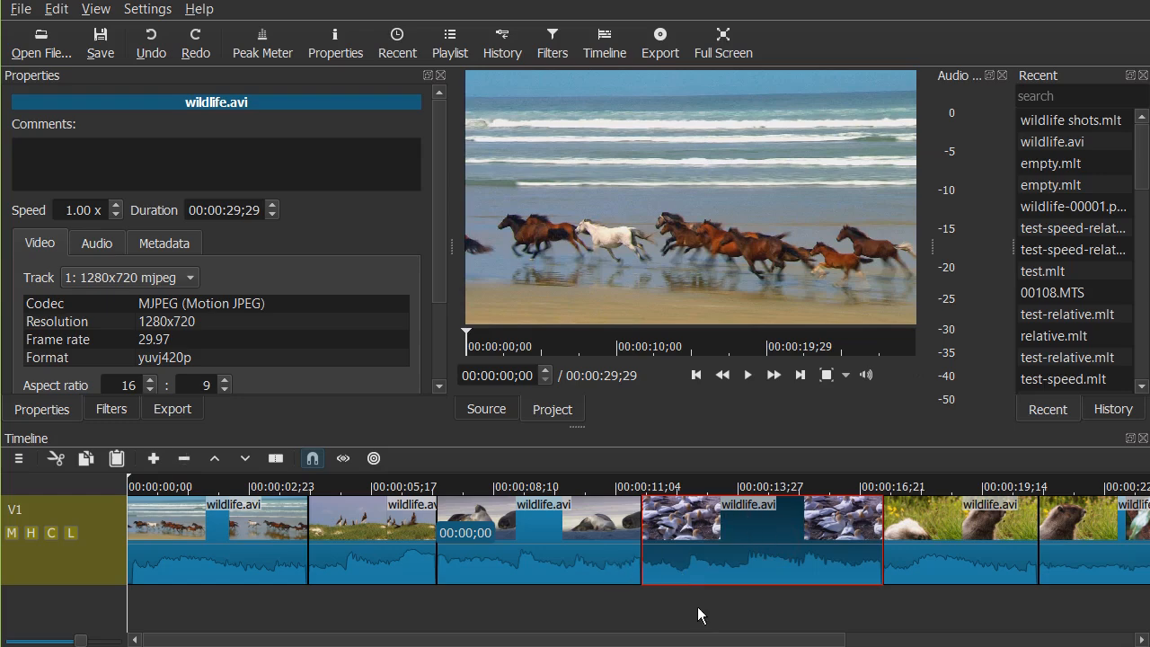
left_click(594, 554)
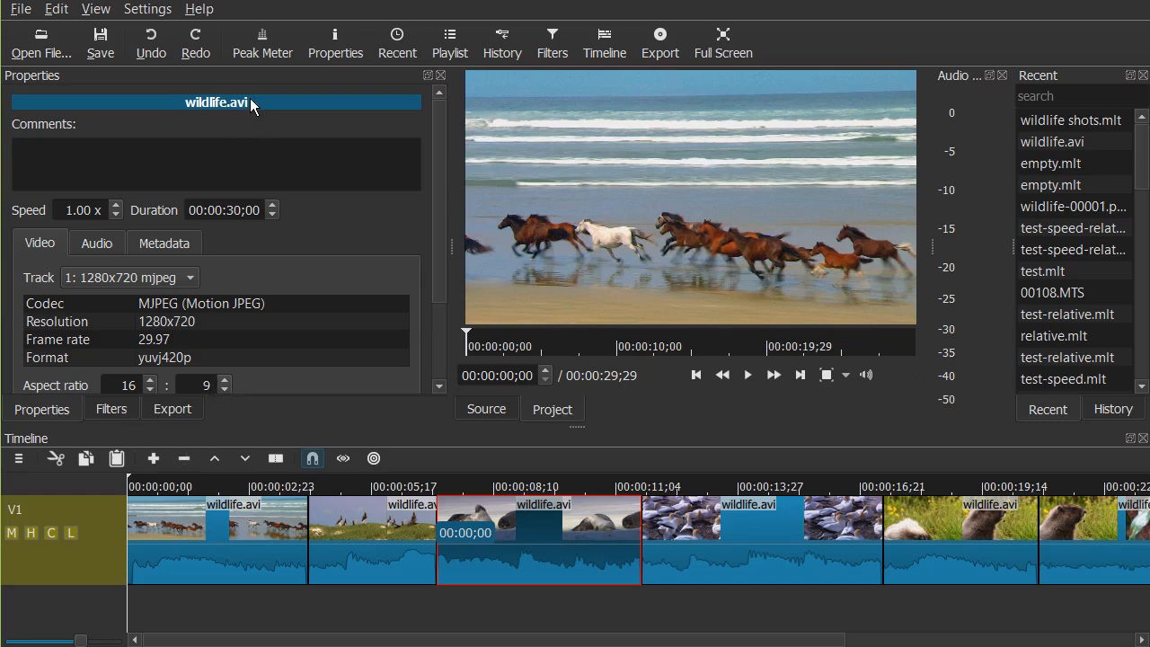
- Show the filters of the seal clip and check those of its neighbouring clips on track V1
left_click(111, 408)
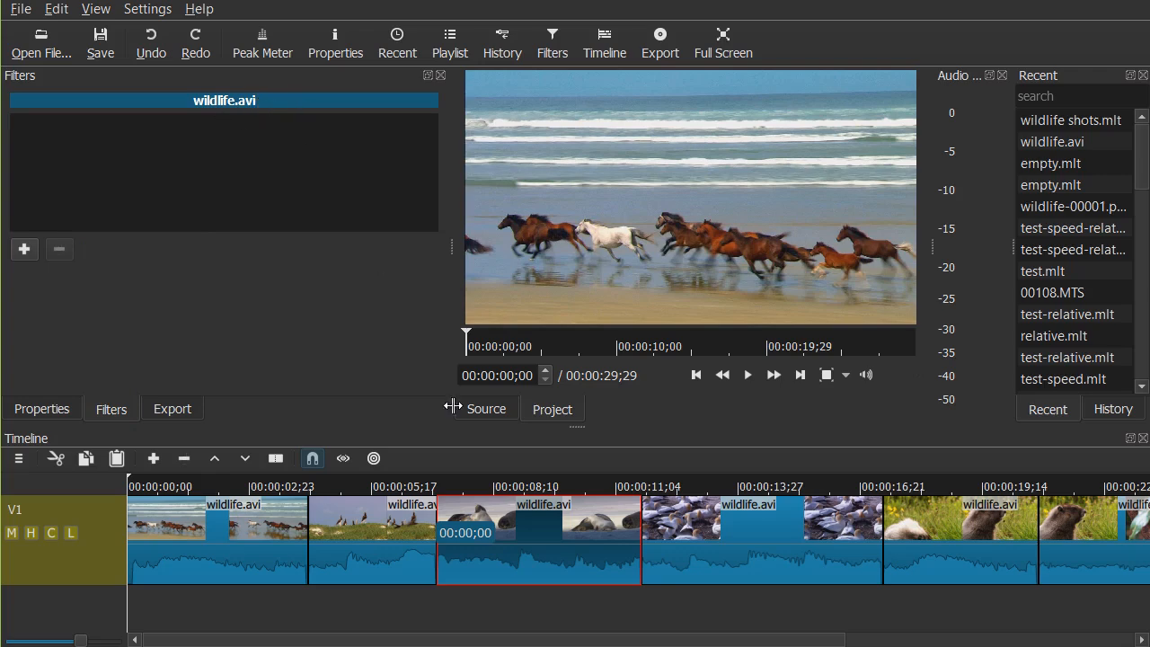
left_click(355, 565)
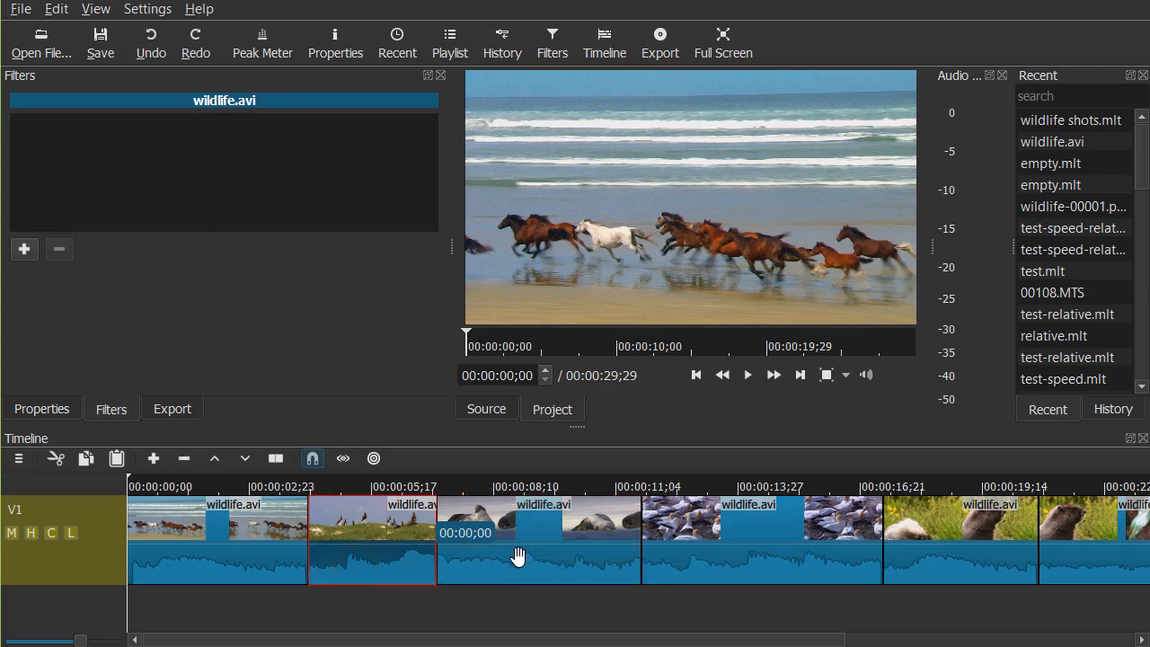
left_click(521, 558)
left_click(678, 544)
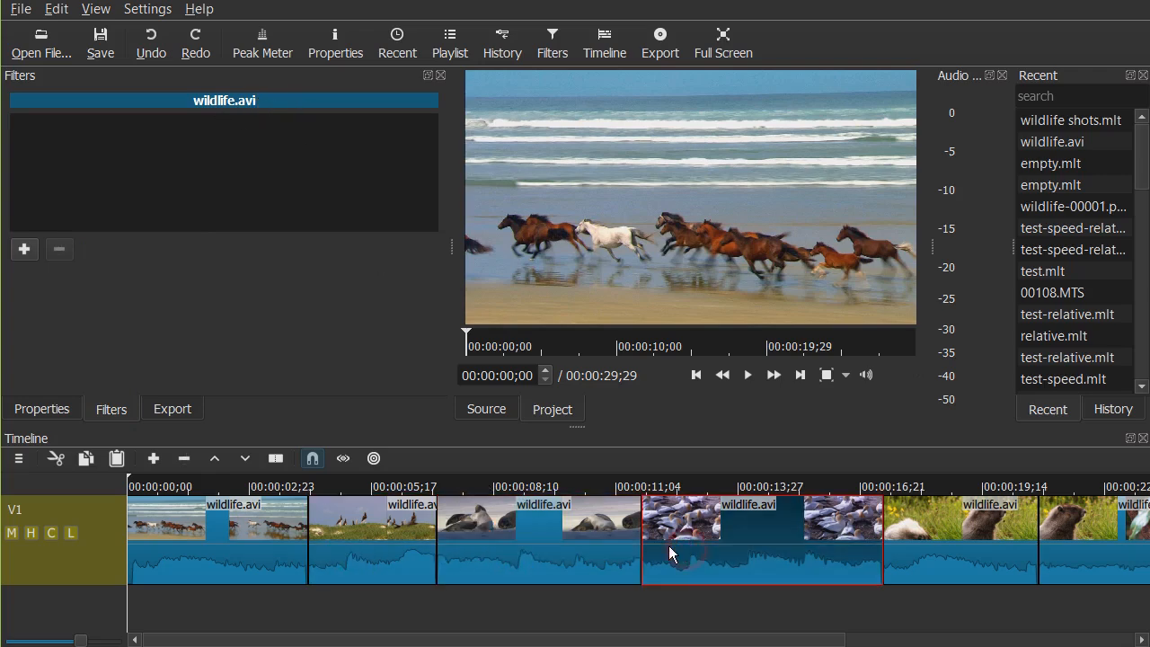
- Check the filters of track V1, and view the filters and properties of the whole timeline
left_click(61, 572)
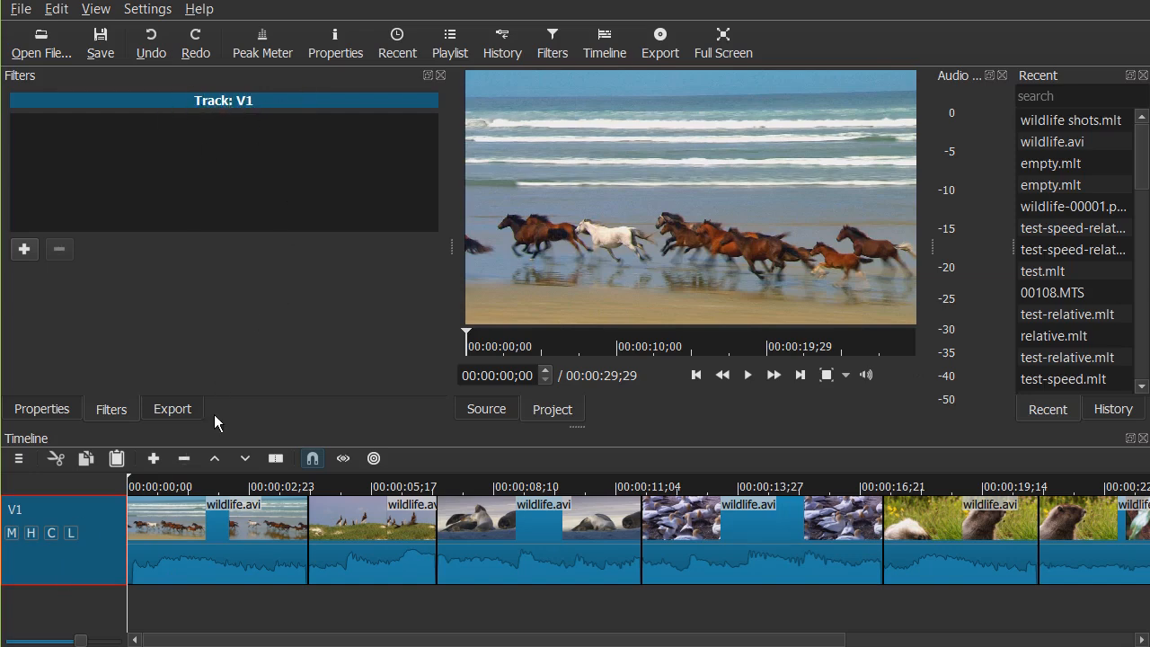
left_click(101, 490)
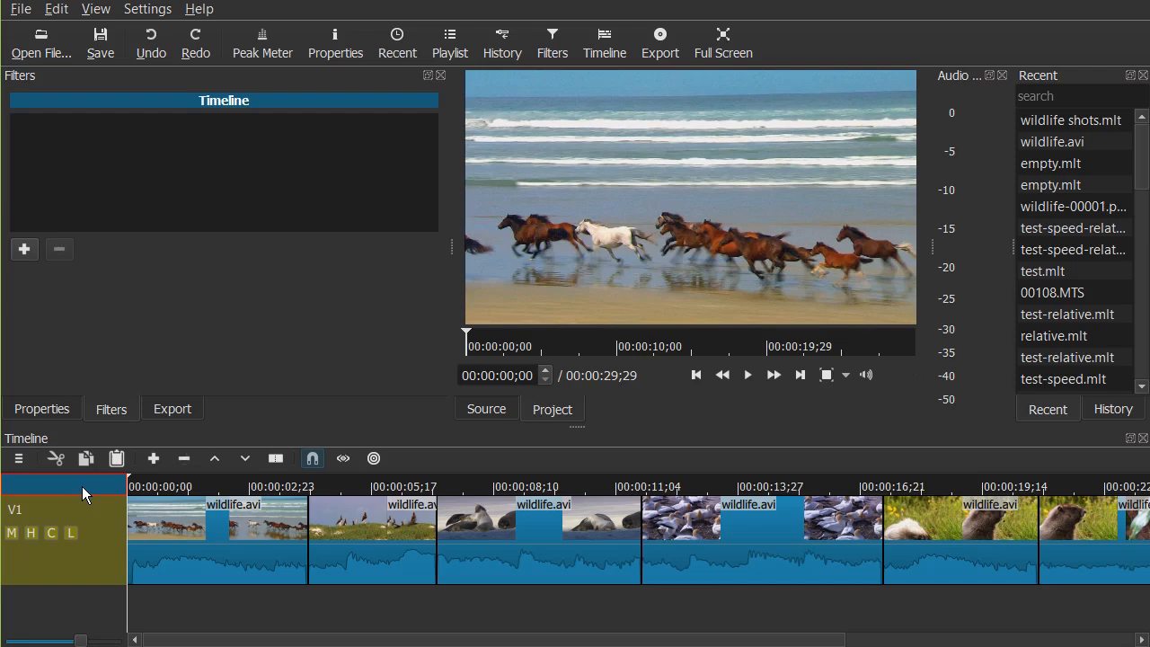
left_click(75, 409)
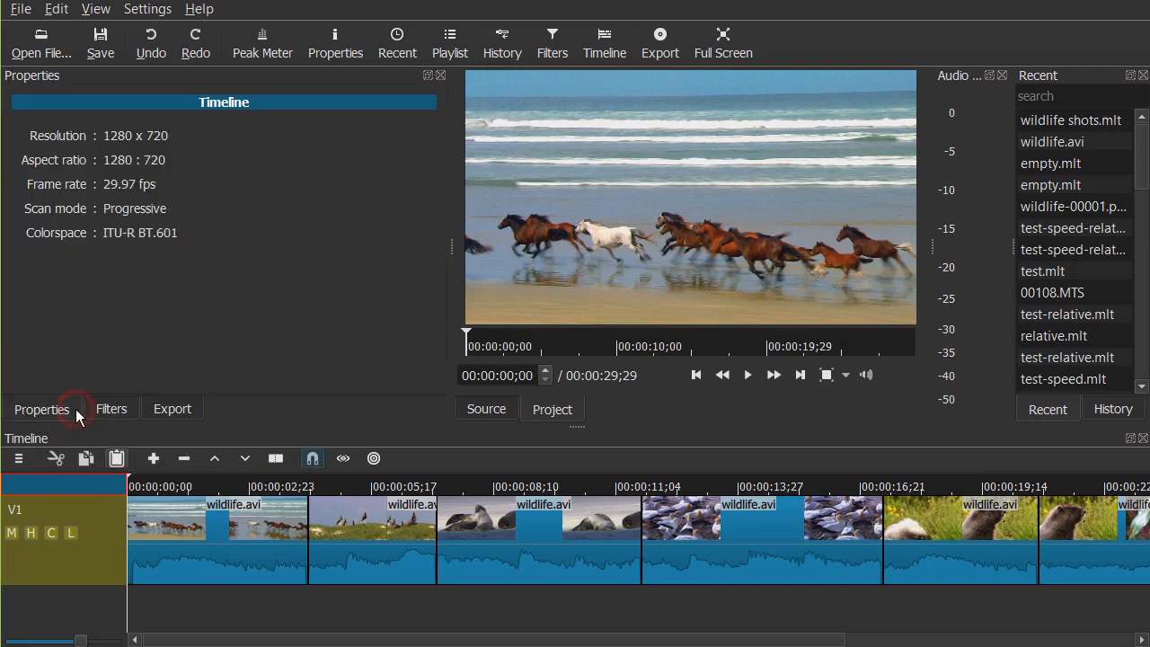
left_click(106, 409)
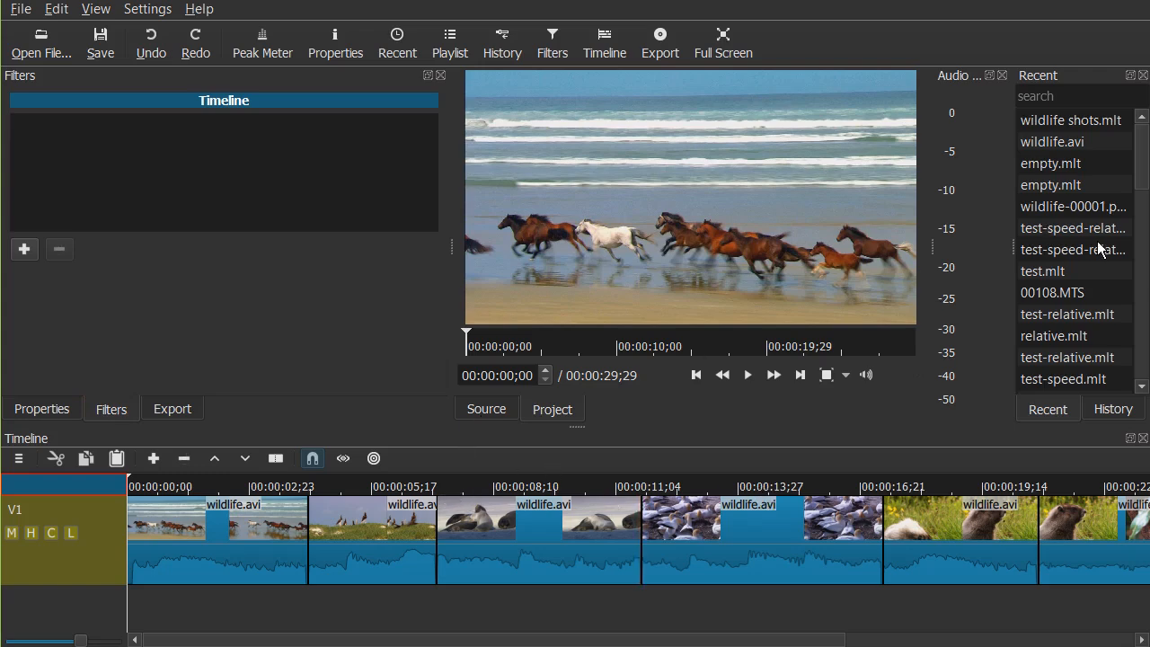
- Open the recent clip 00108.MTS in the source player, pause its playback, and show its properties
left_click(1083, 297)
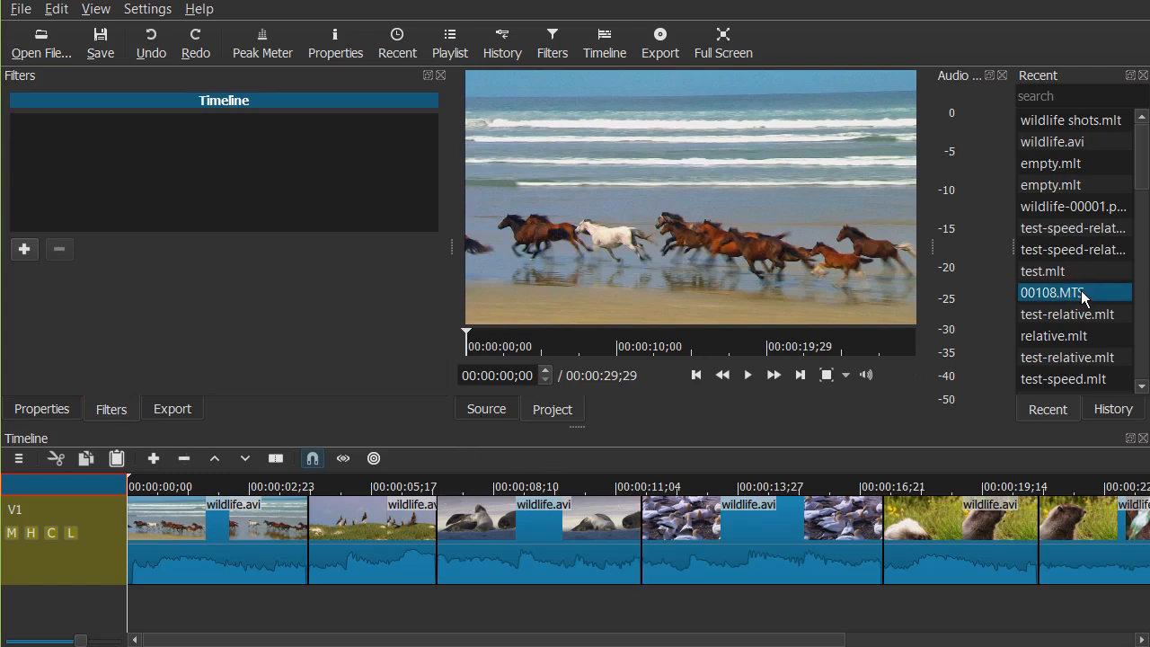
double_click(1083, 294)
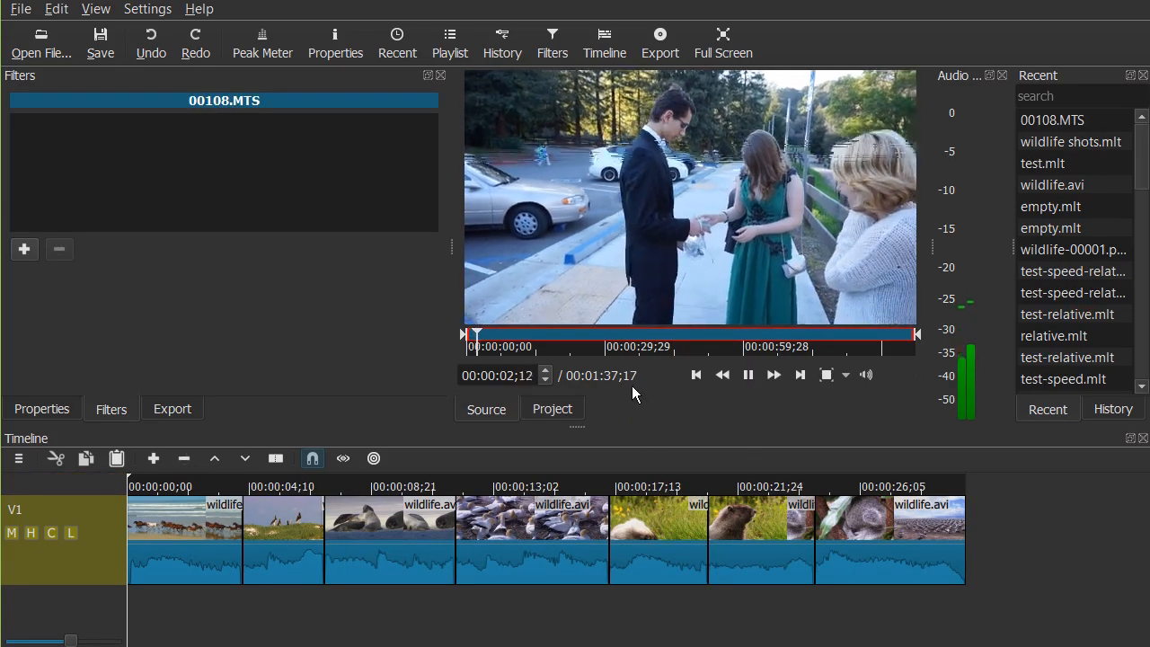
key("space")
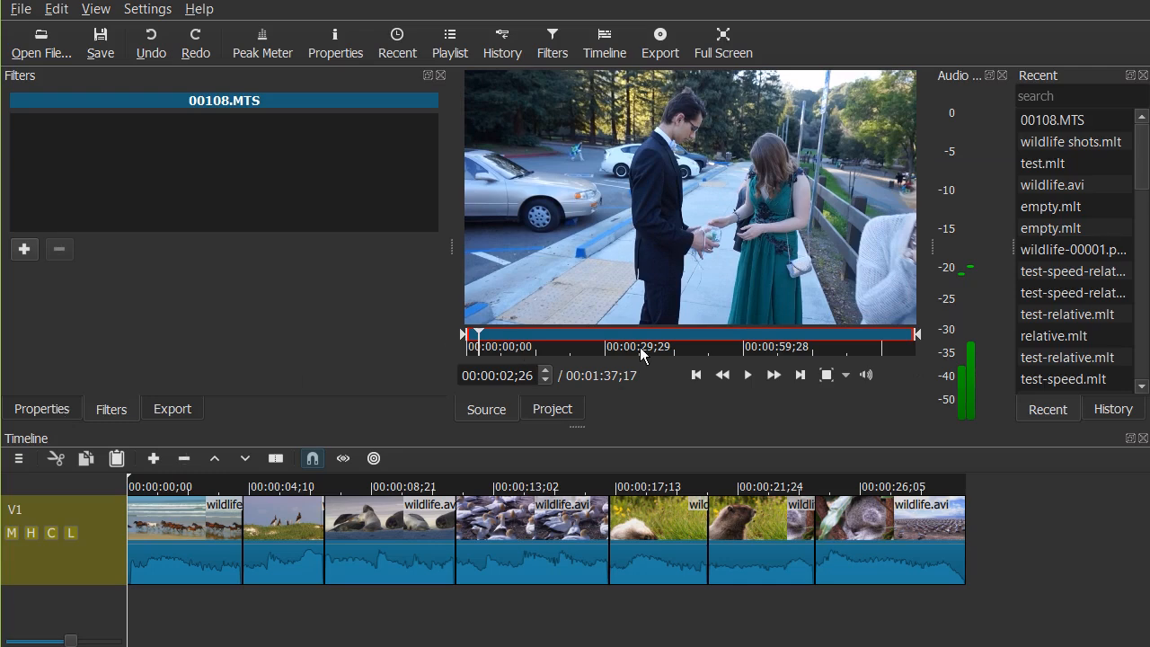
left_click(36, 412)
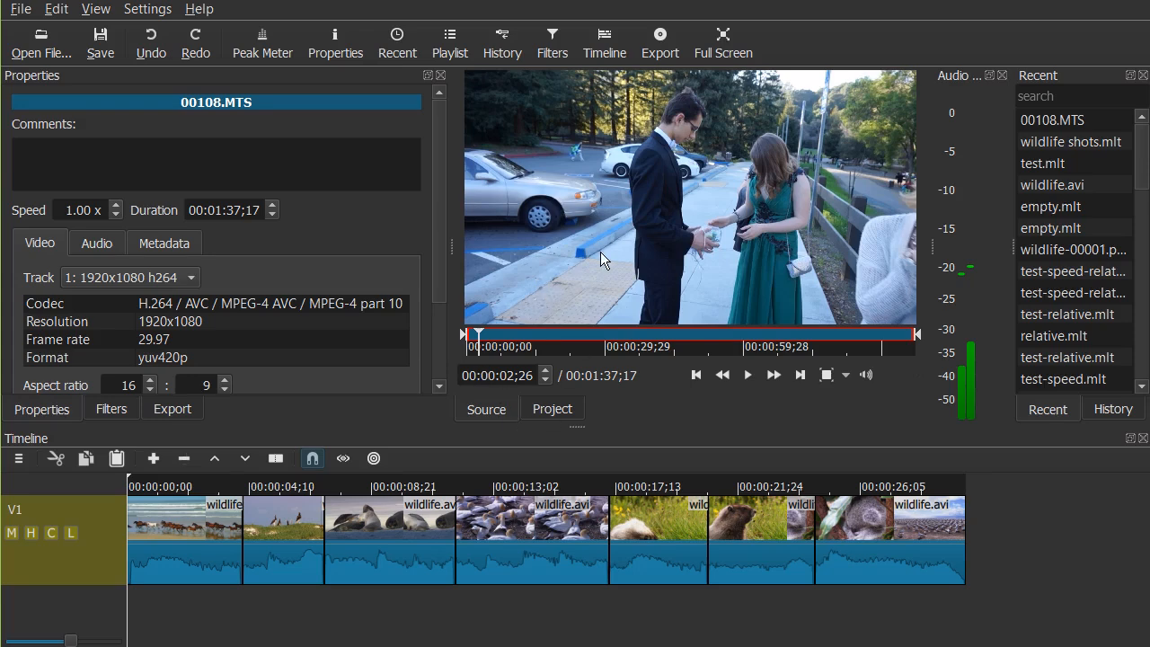
- Switch between the project and source players to compare the seal clip's properties with those of 00108.MTS
left_click(551, 409)
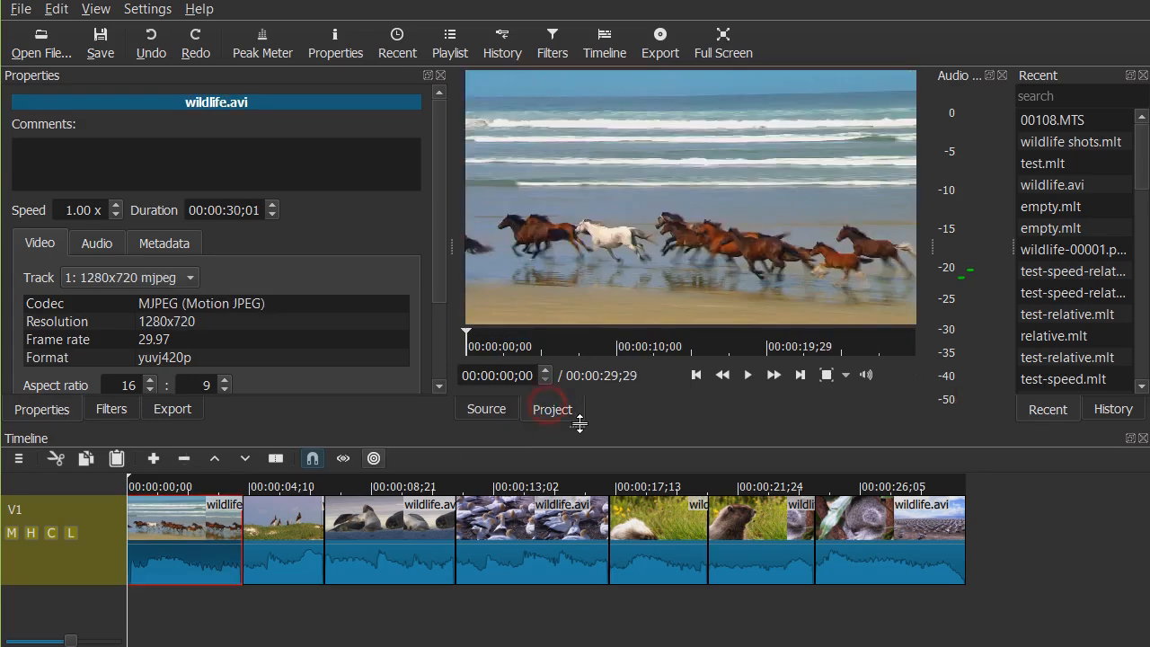
left_click(406, 520)
left_click(485, 409)
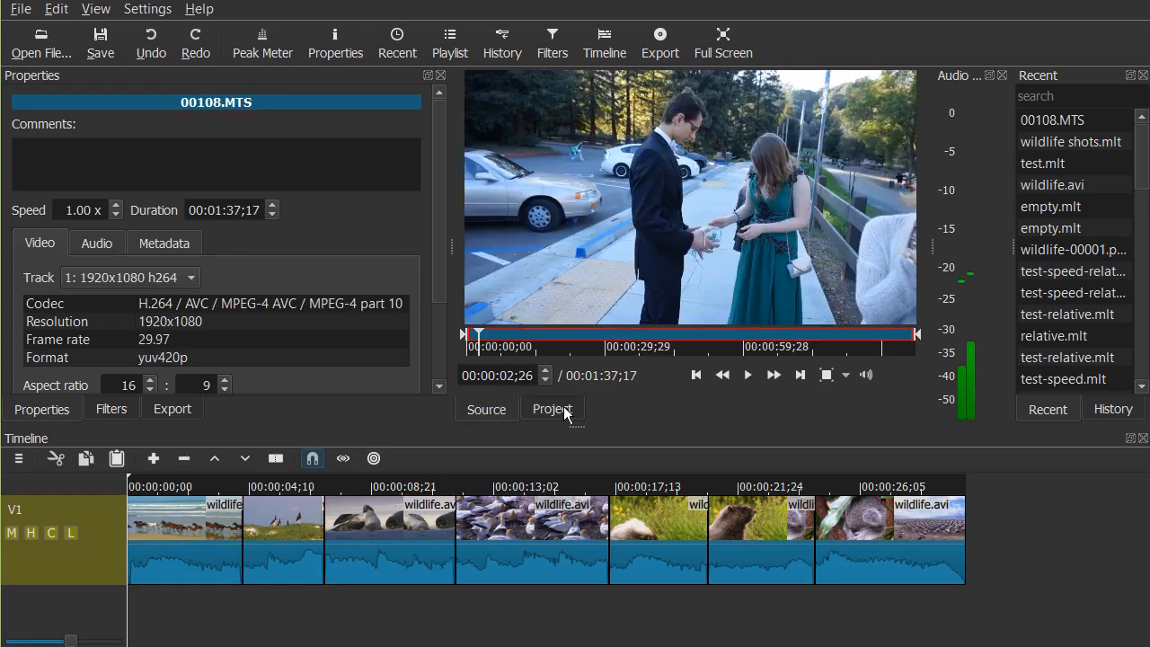
left_click(560, 411)
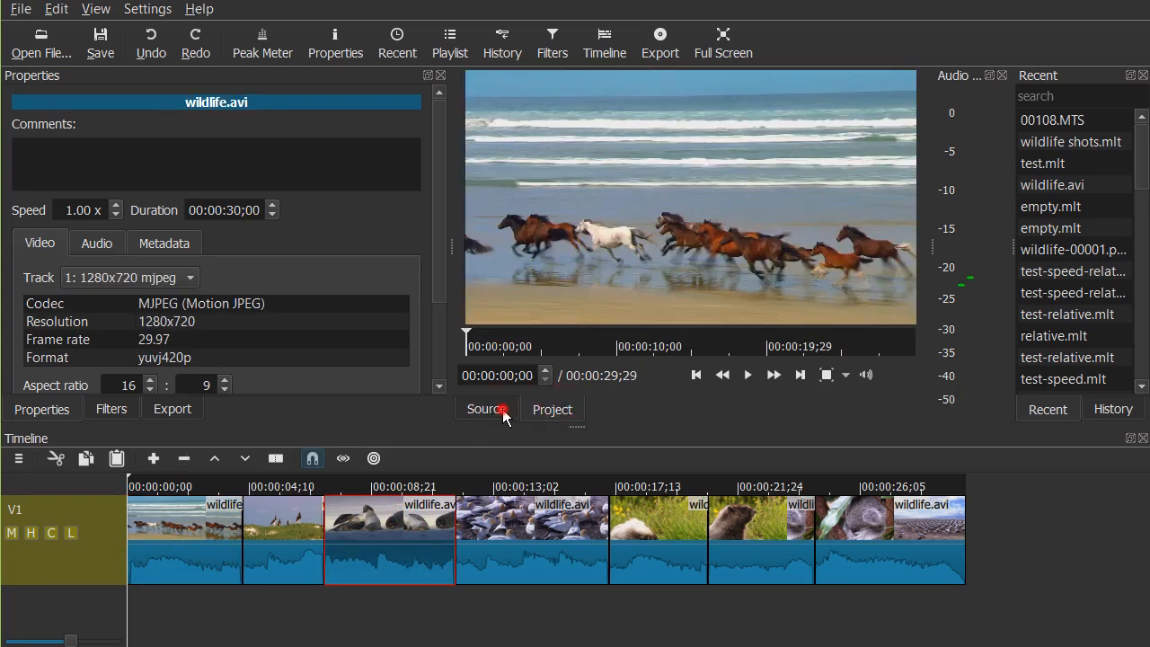
left_click(503, 409)
left_click(548, 410)
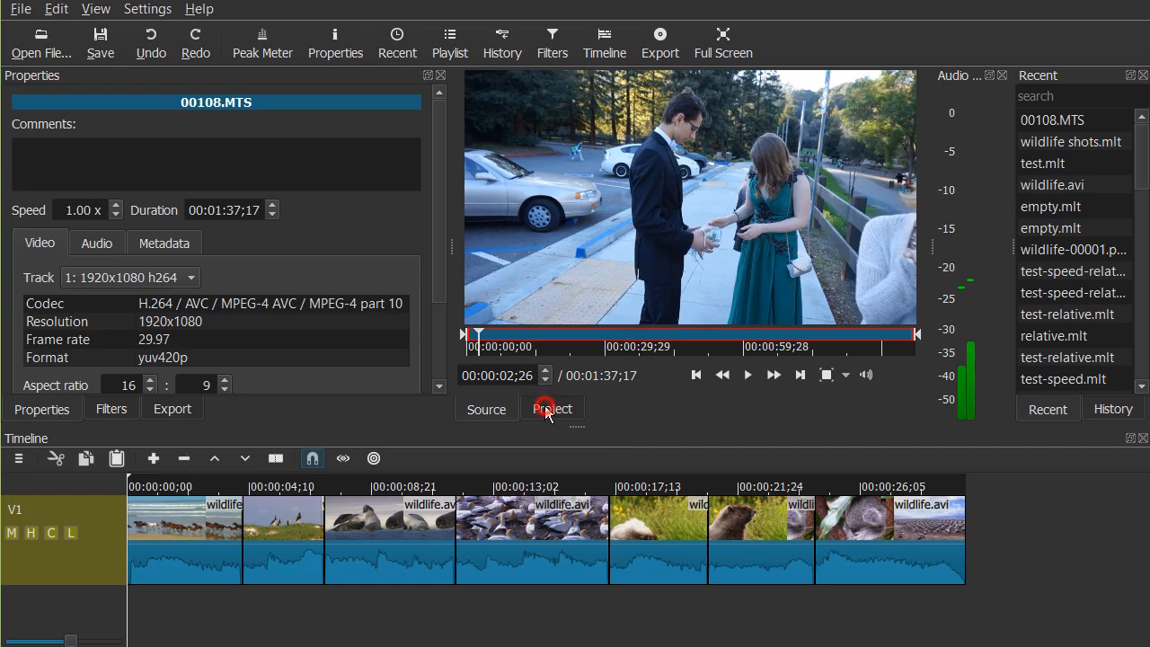
- Trim source clip 00108.MTS to an in point shortly after its start and an out point at 00:01:12;12, and check its filters and properties
left_click(470, 412)
left_click(502, 414)
left_click_drag(468, 344, 526, 343)
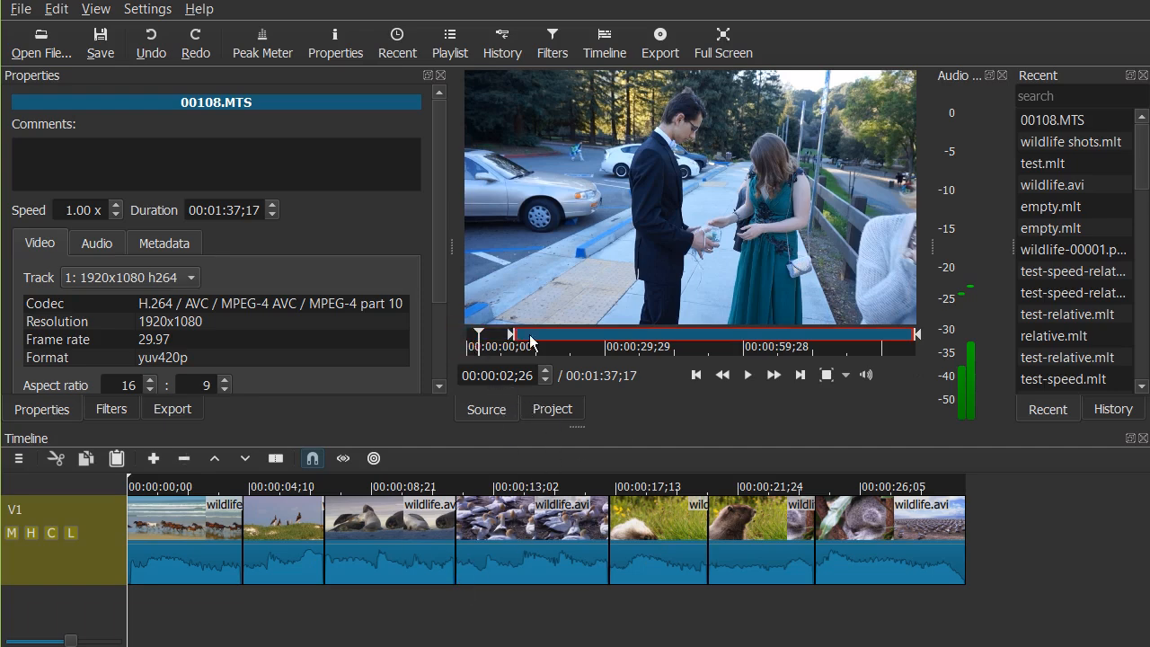
left_click_drag(915, 336, 814, 348)
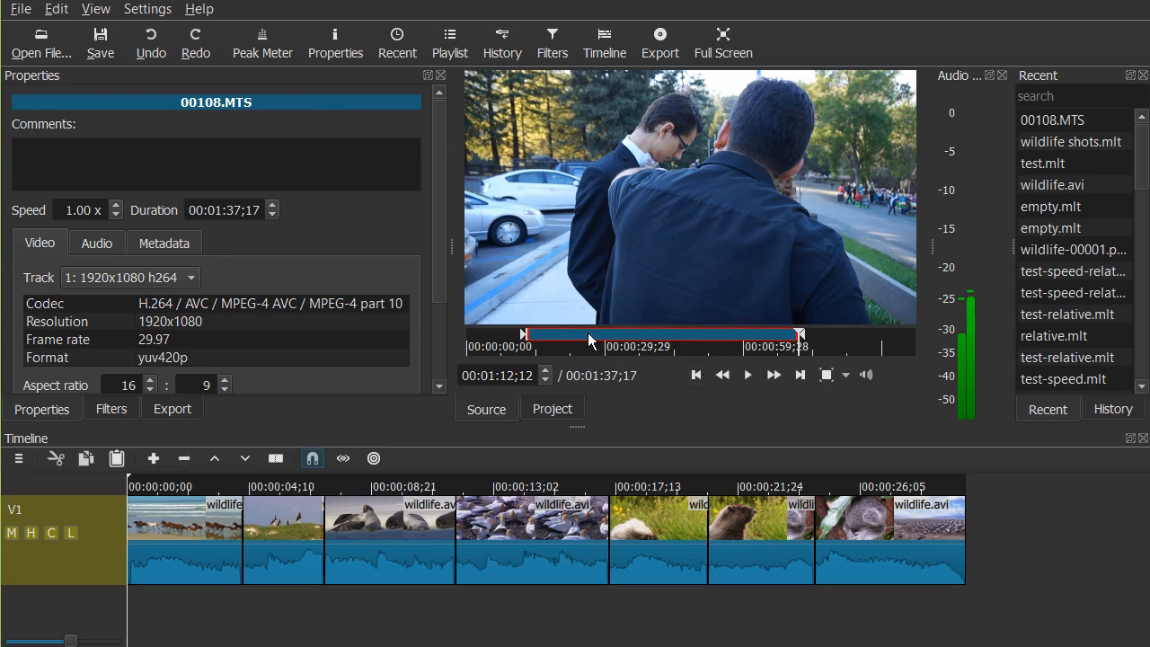
left_click(111, 409)
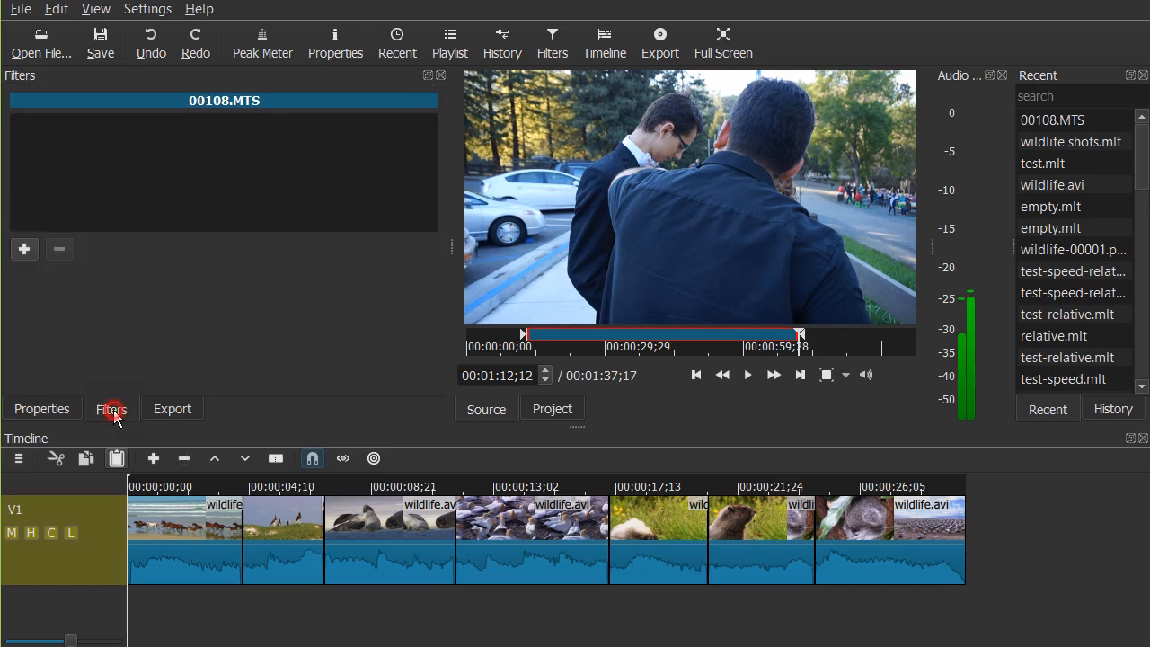
left_click(41, 409)
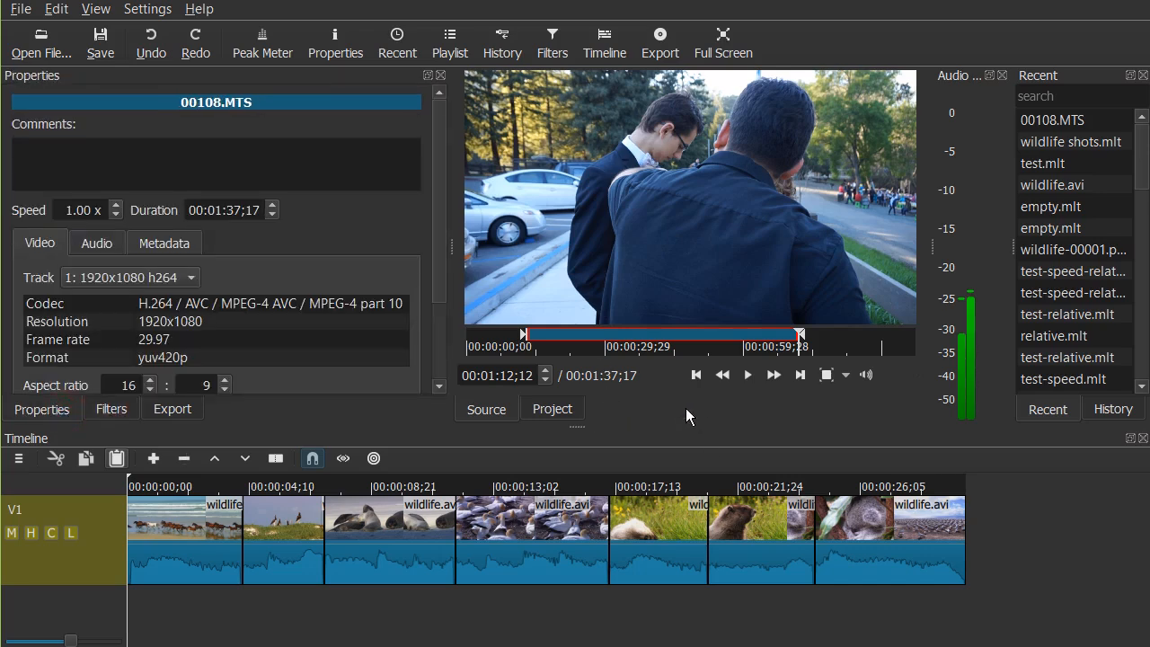
- Return to the project player and look over the available undo, redo, cut, copy and paste commands
left_click(579, 415)
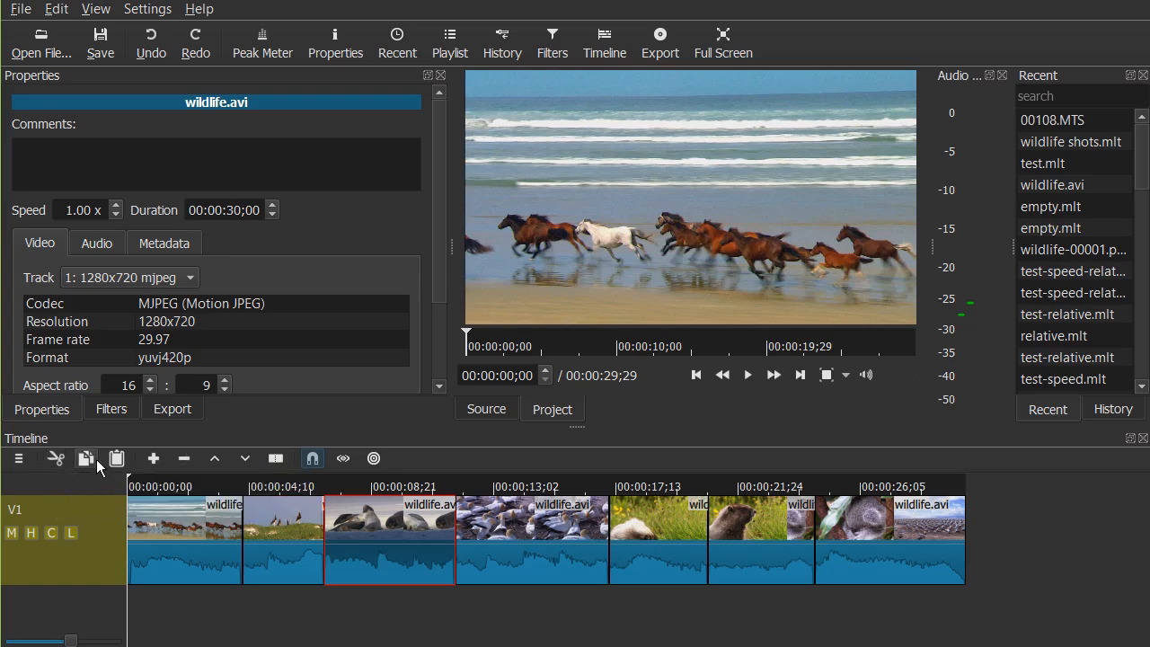
left_click(56, 9)
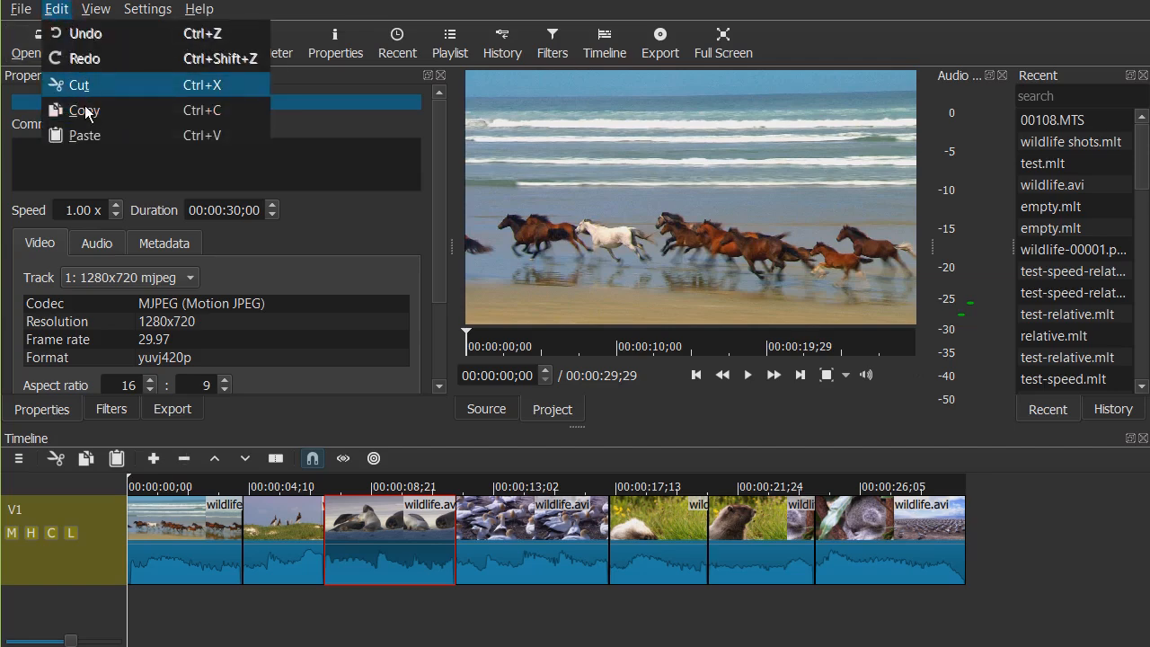
left_click(503, 16)
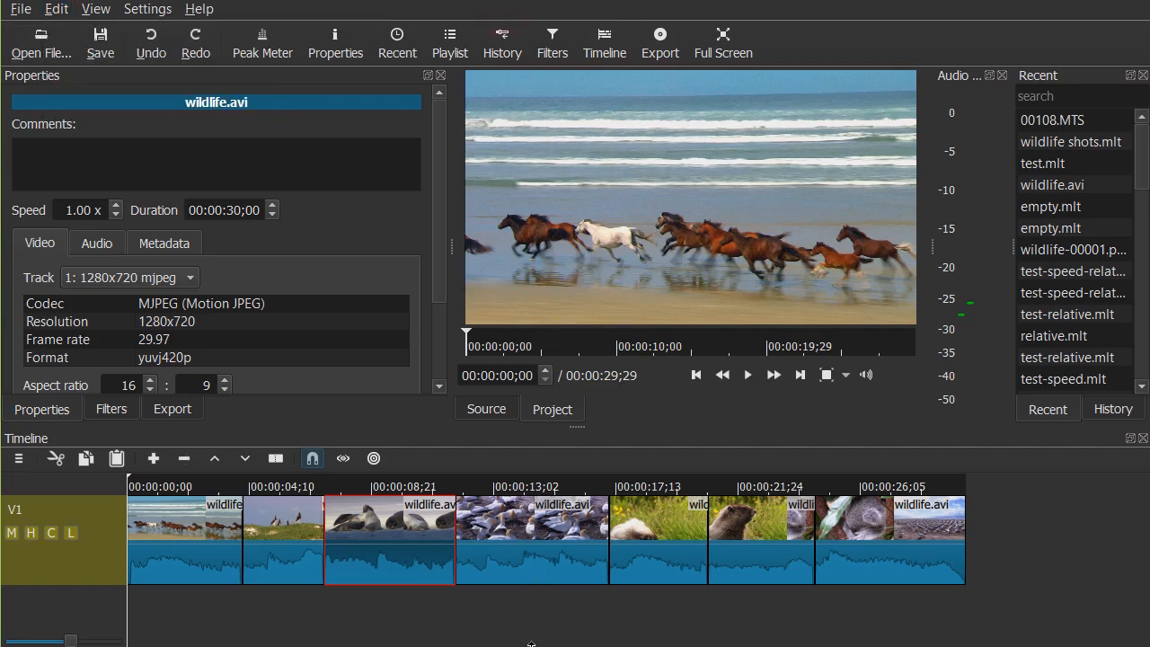
- Cut the gannet clip from track V1 and scrub through the cut clip in the source player
left_click(542, 537)
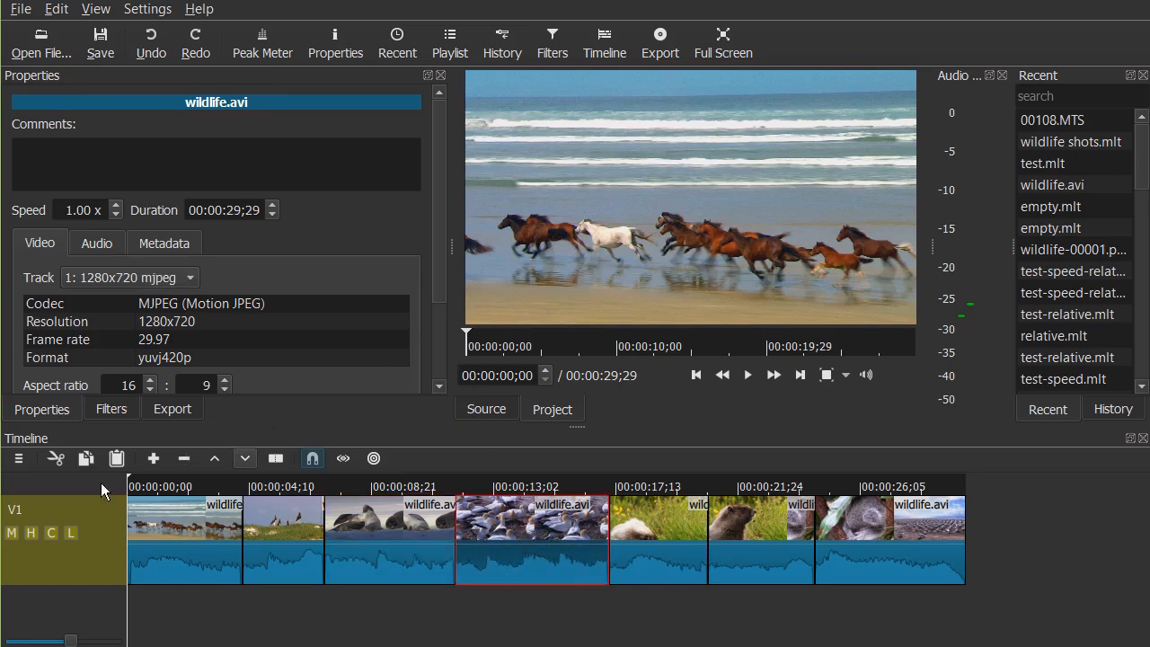
left_click(55, 458)
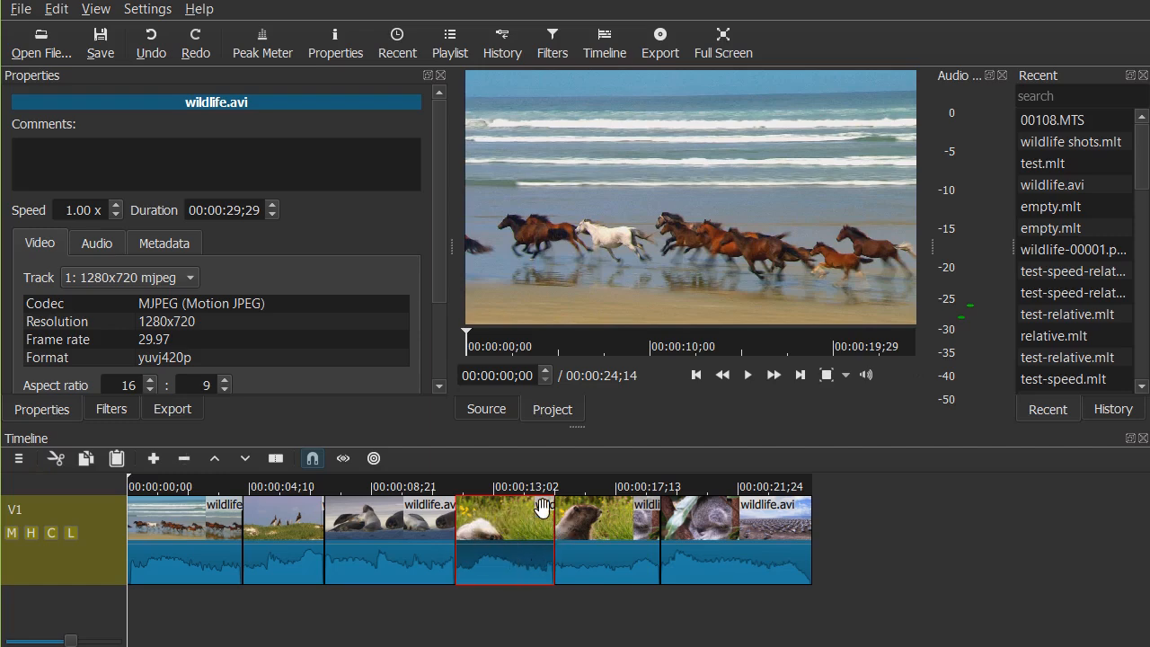
left_click(495, 410)
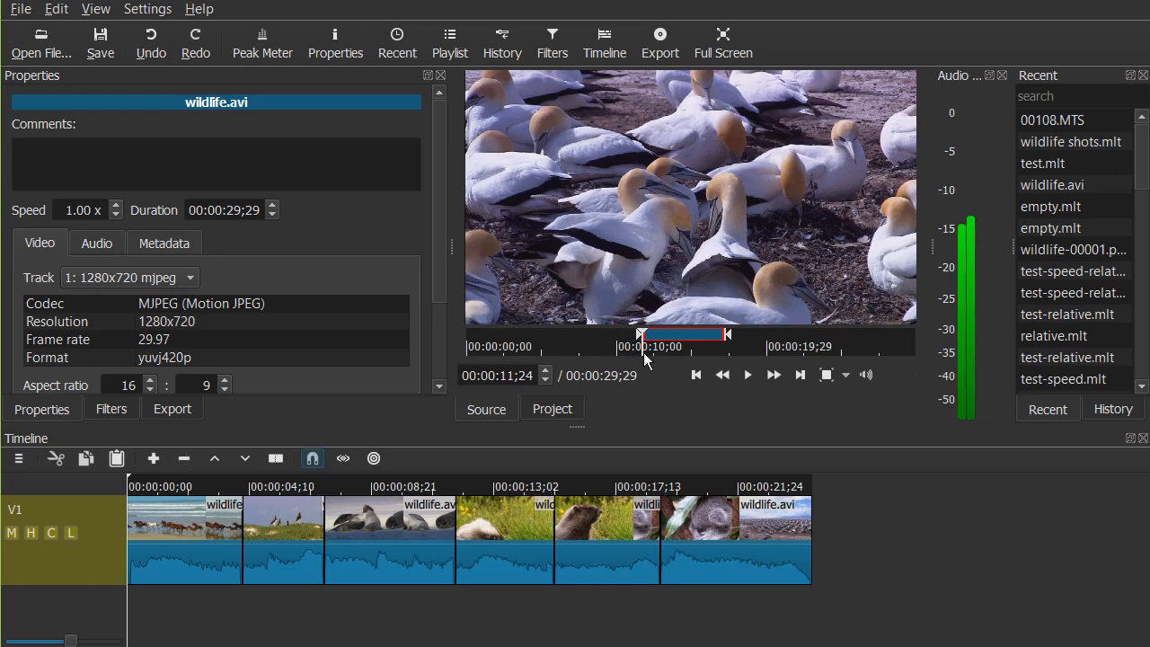
left_click_drag(668, 344, 691, 348)
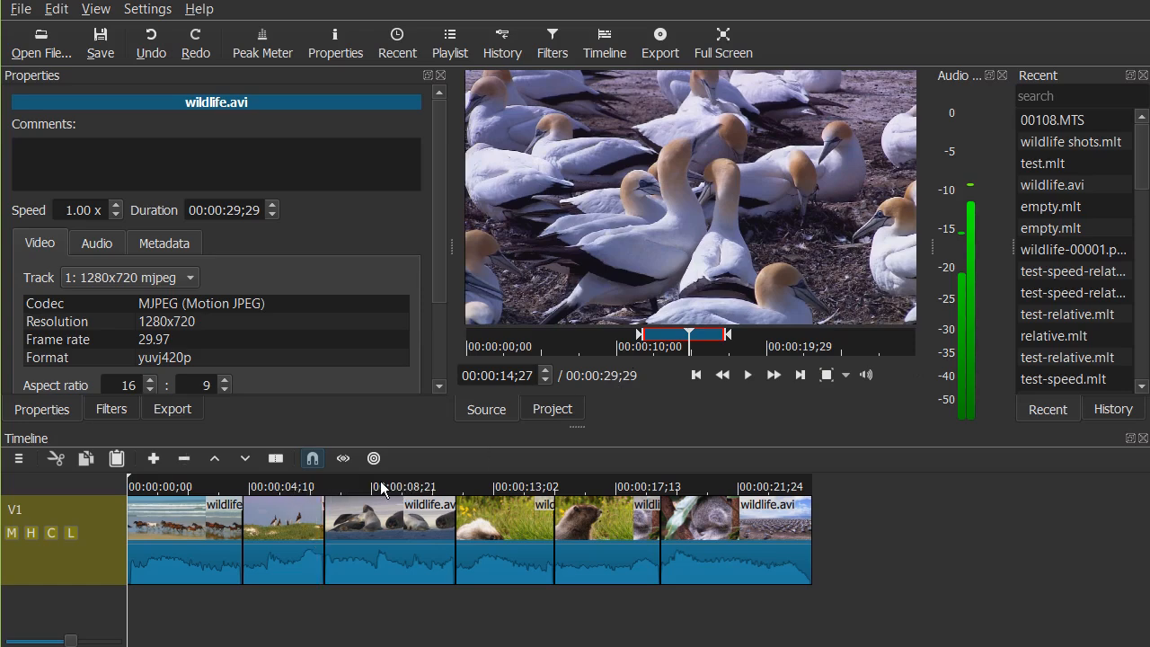
- Try pasting the cut gannet clip at the start of the hilltop bird clip at 00:00:04;04, and undo the paste
left_click(332, 486)
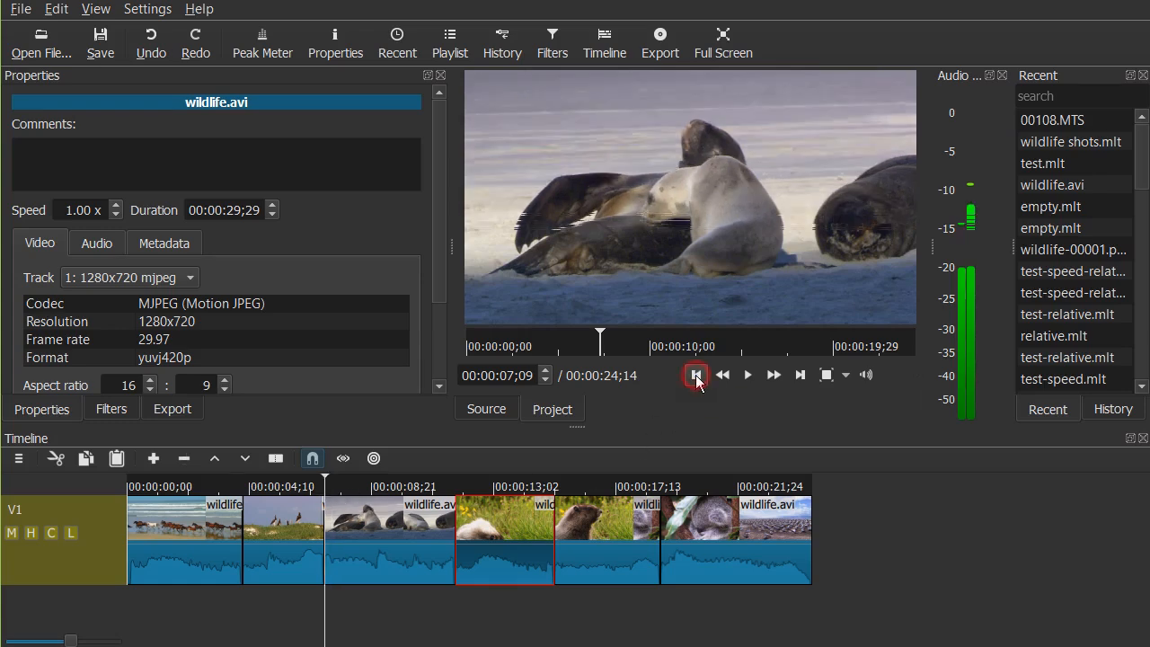
left_click(800, 375)
left_click(697, 374)
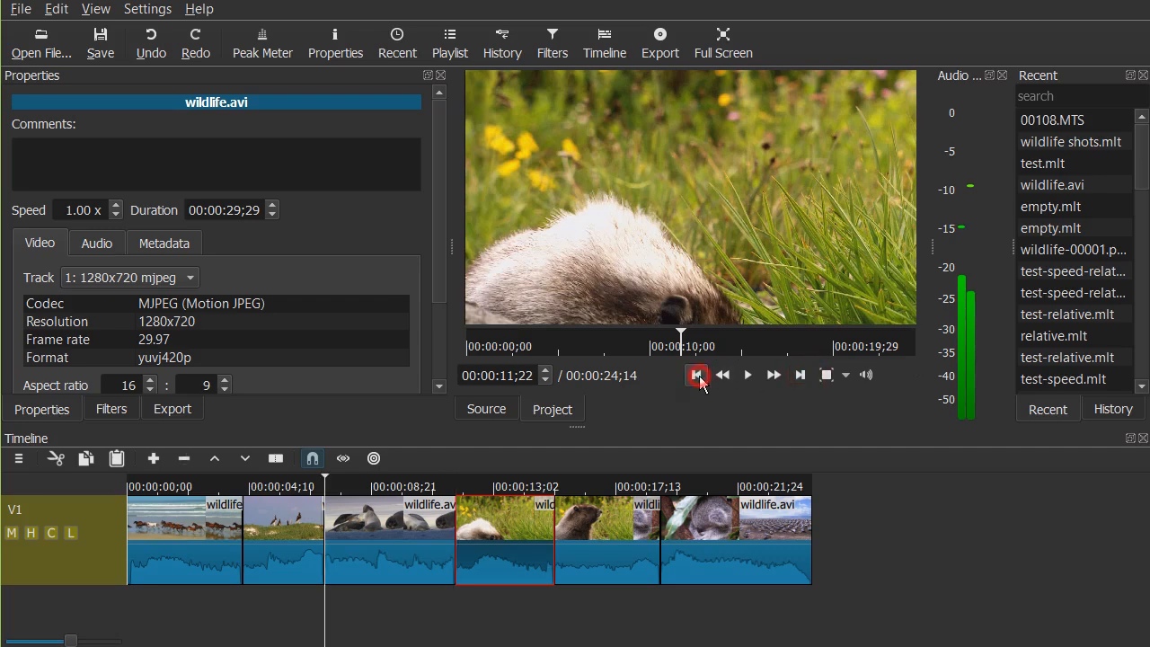
left_click(696, 374)
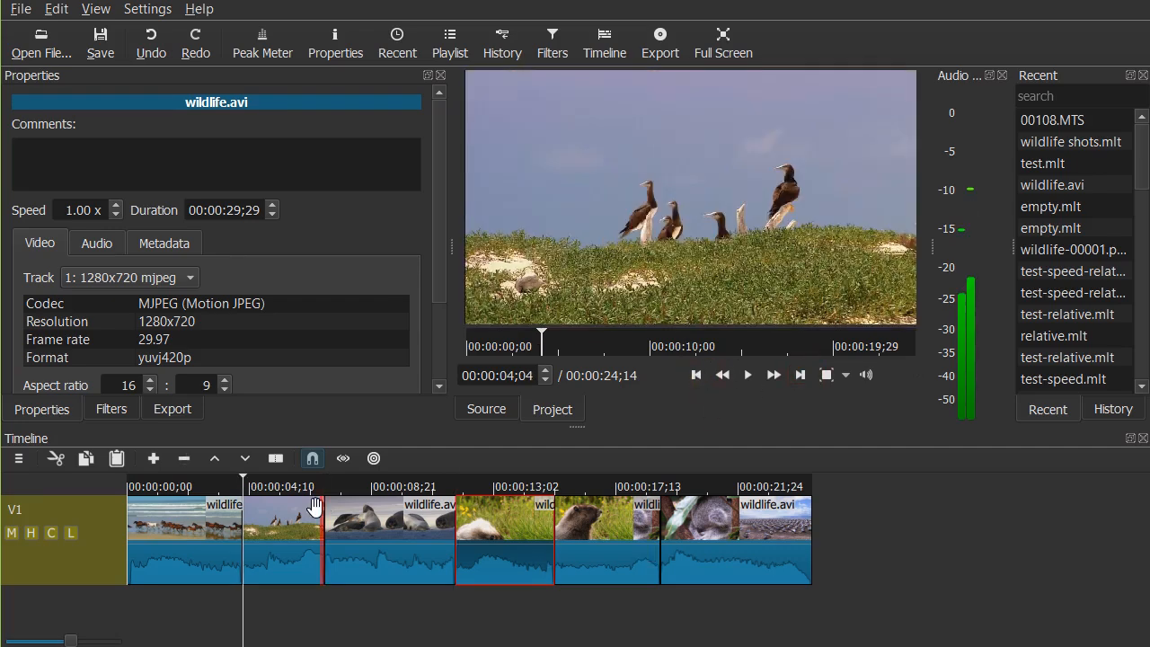
left_click(118, 460)
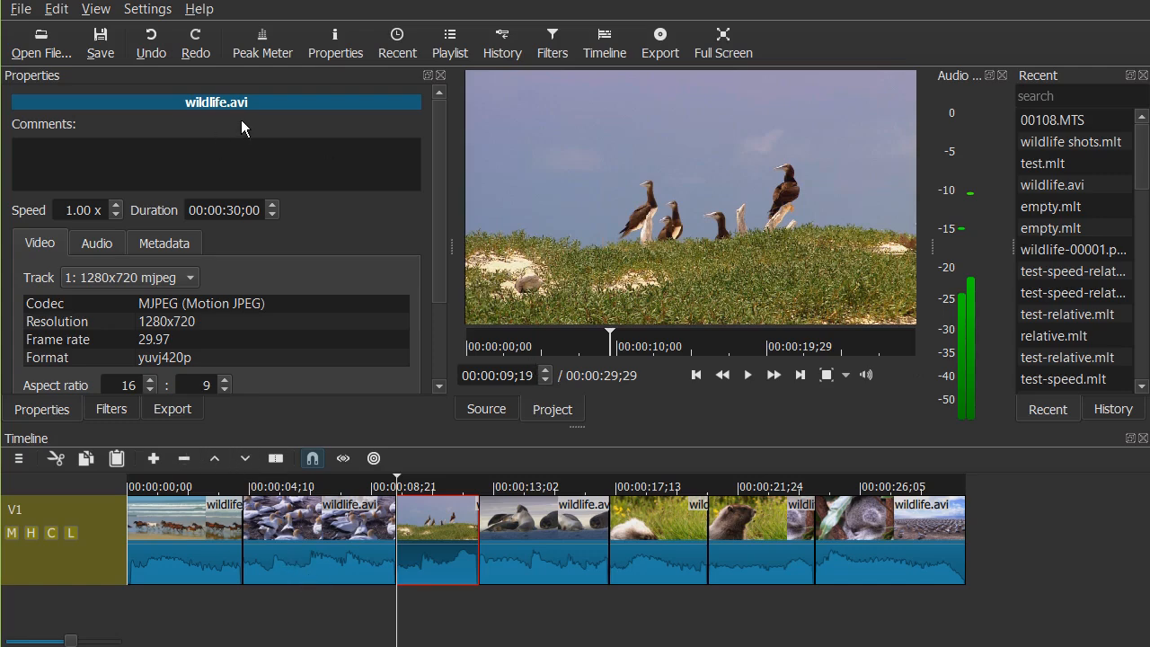
left_click(151, 54)
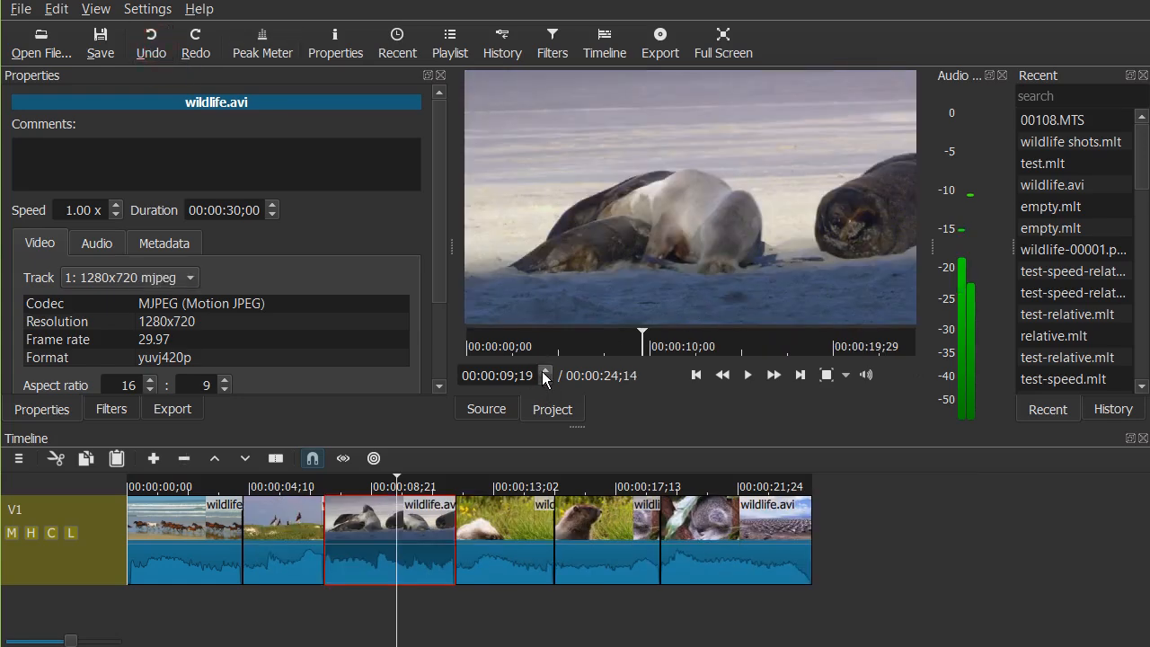
- Paste the cut gannet clip at the start of the seal clip and select the pasted and seal clips in turn
key("alt+Left")
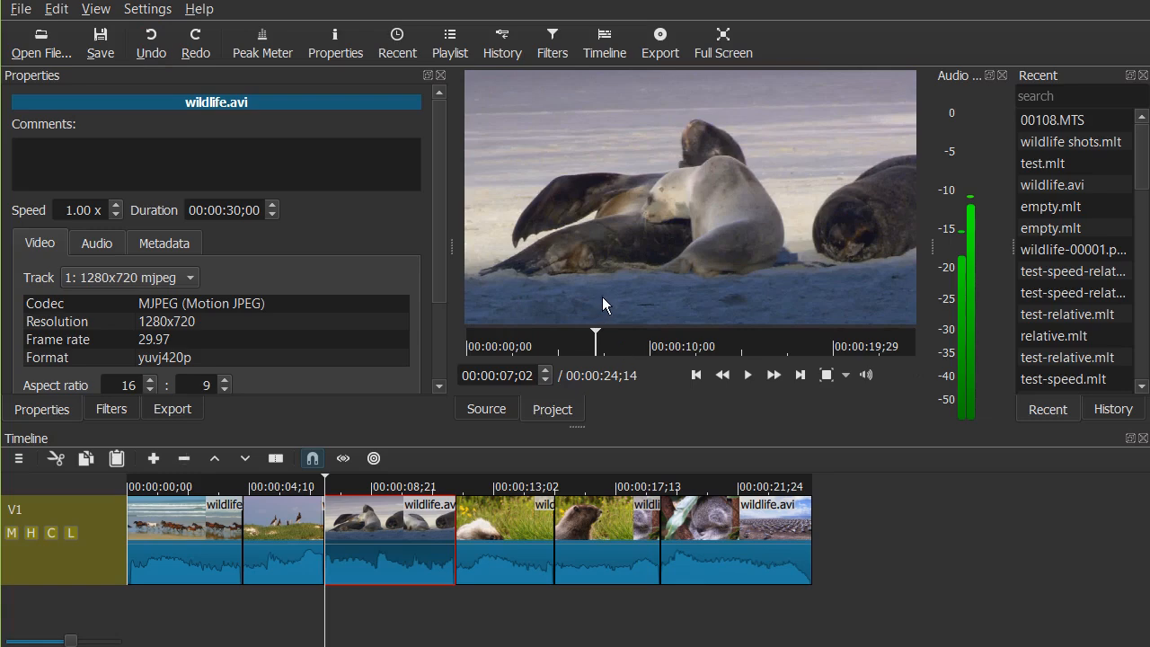
key("ctrl+v")
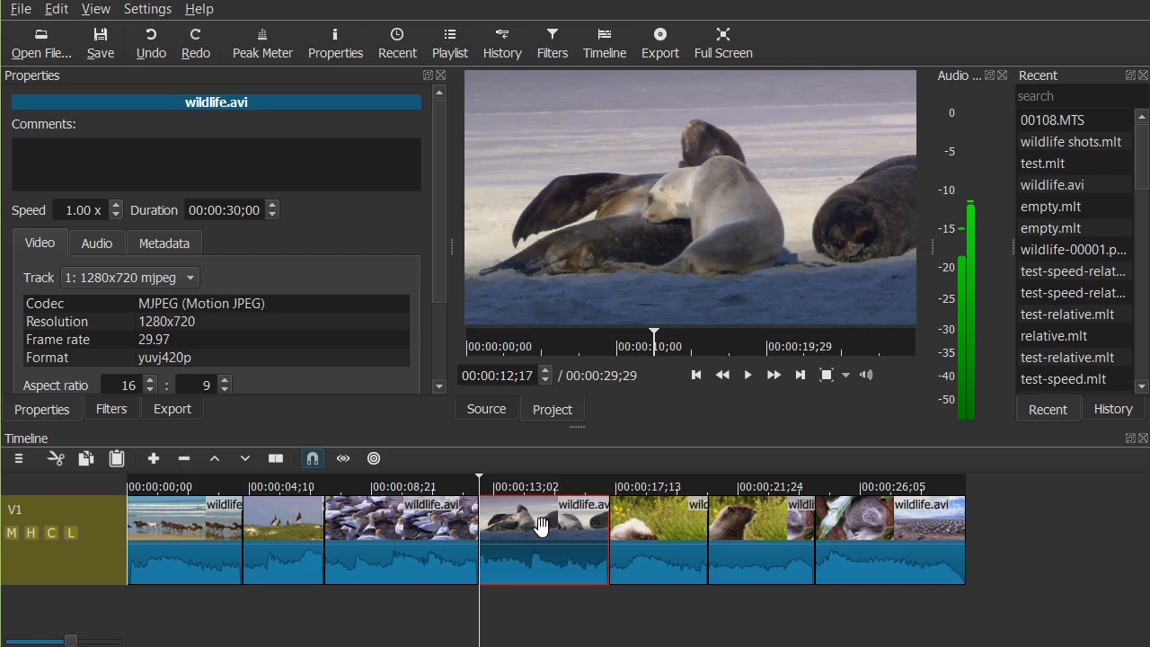
left_click(435, 544)
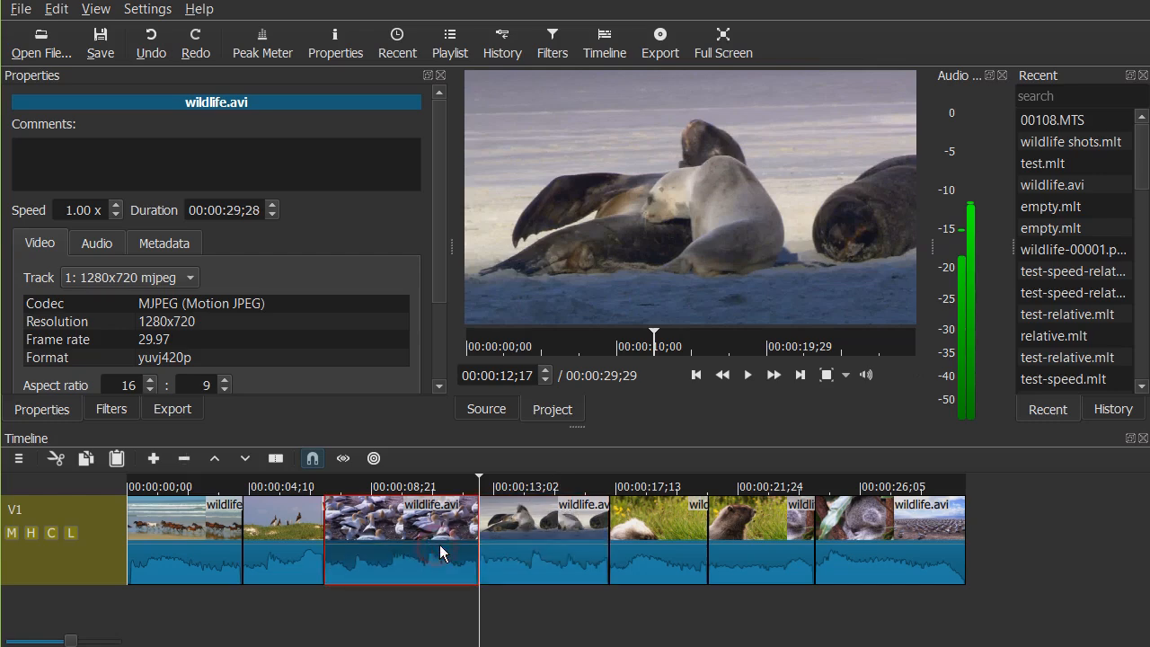
left_click(512, 526)
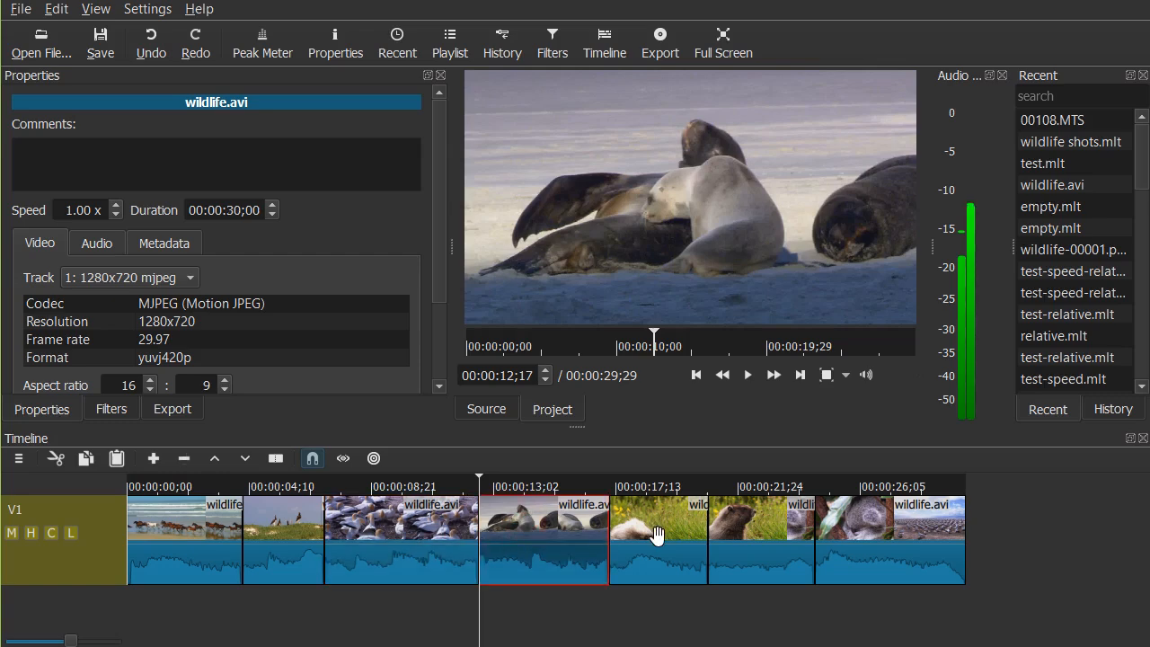
- Seek the timeline to 00:00:18;08, check the source player, and return to the seal clip in the project player
left_click(638, 476)
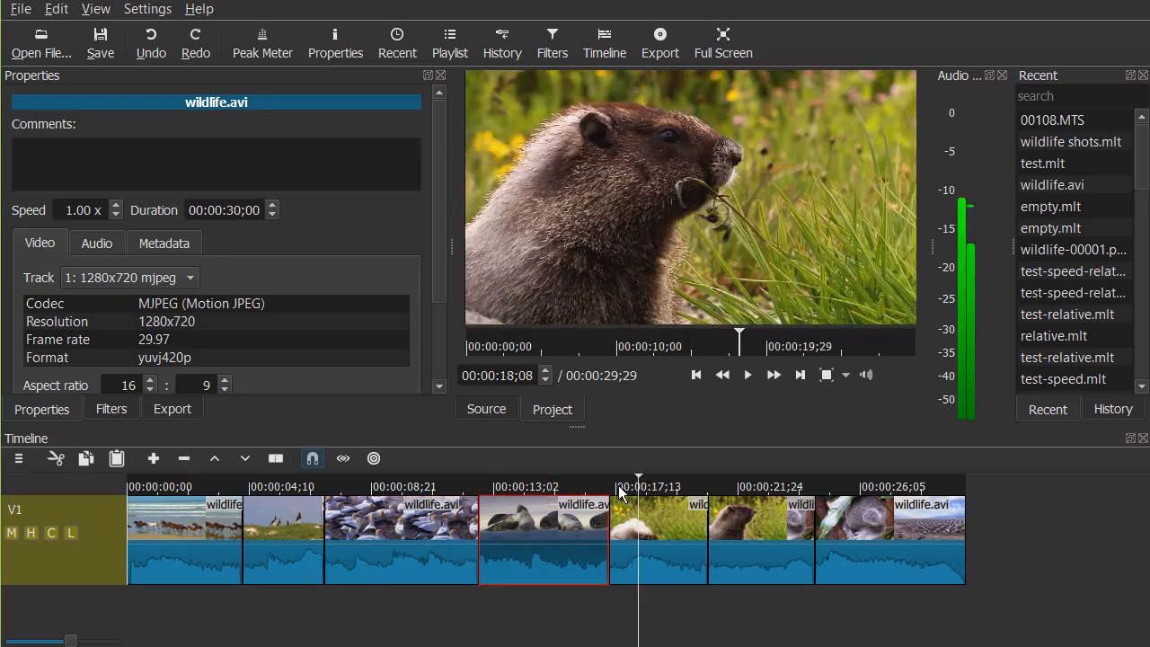
left_click(481, 406)
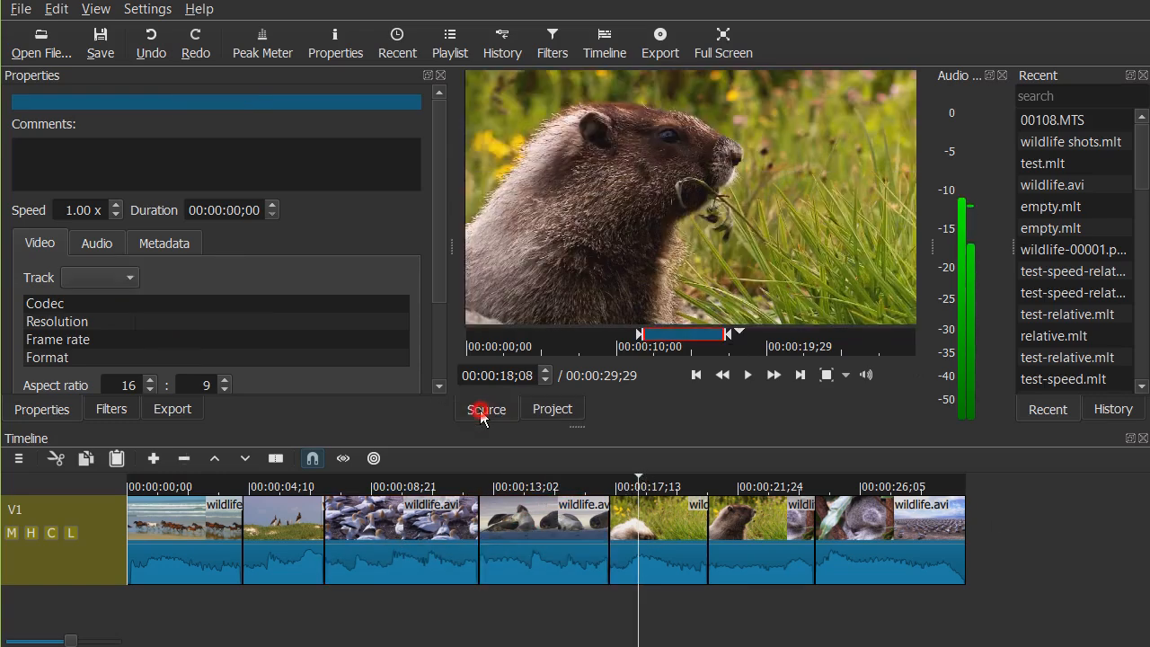
left_click_drag(558, 521, 563, 547)
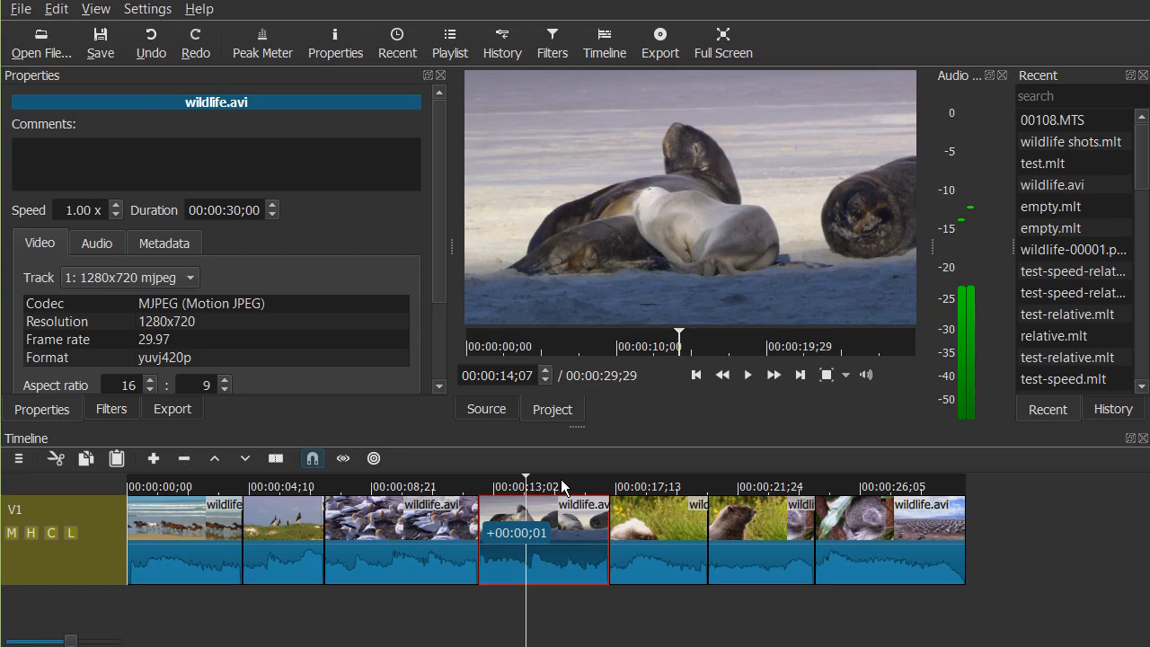
- Copy the first marmot clip on track V1 and view the copy in the source player
left_click(634, 525)
right_click(646, 529)
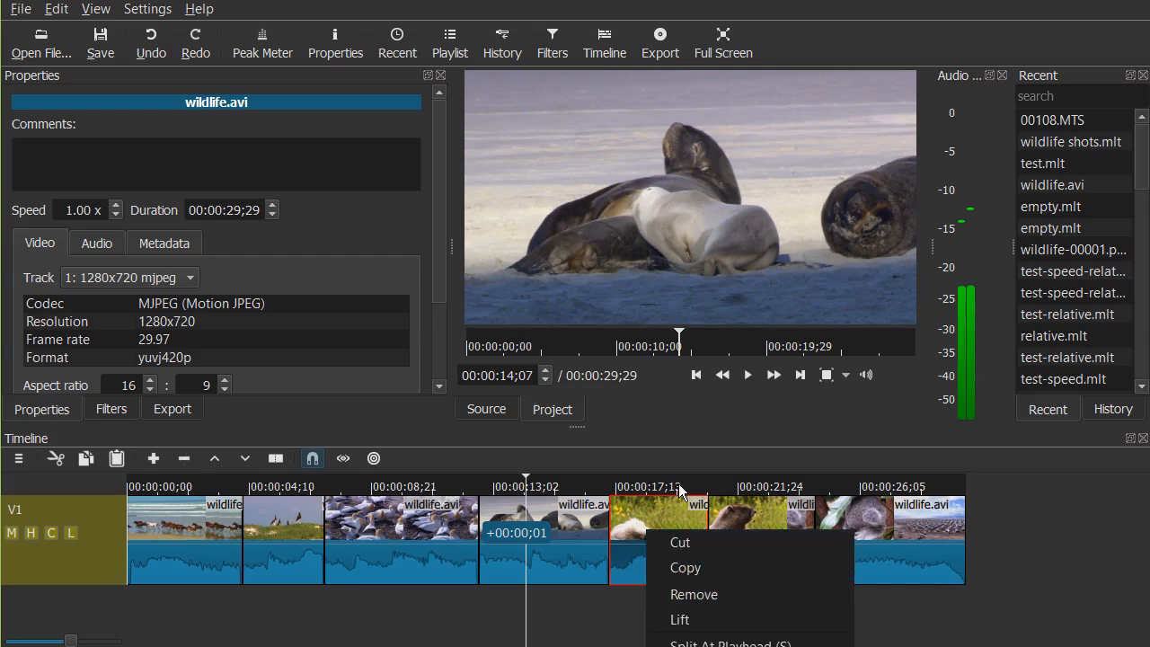
left_click(686, 575)
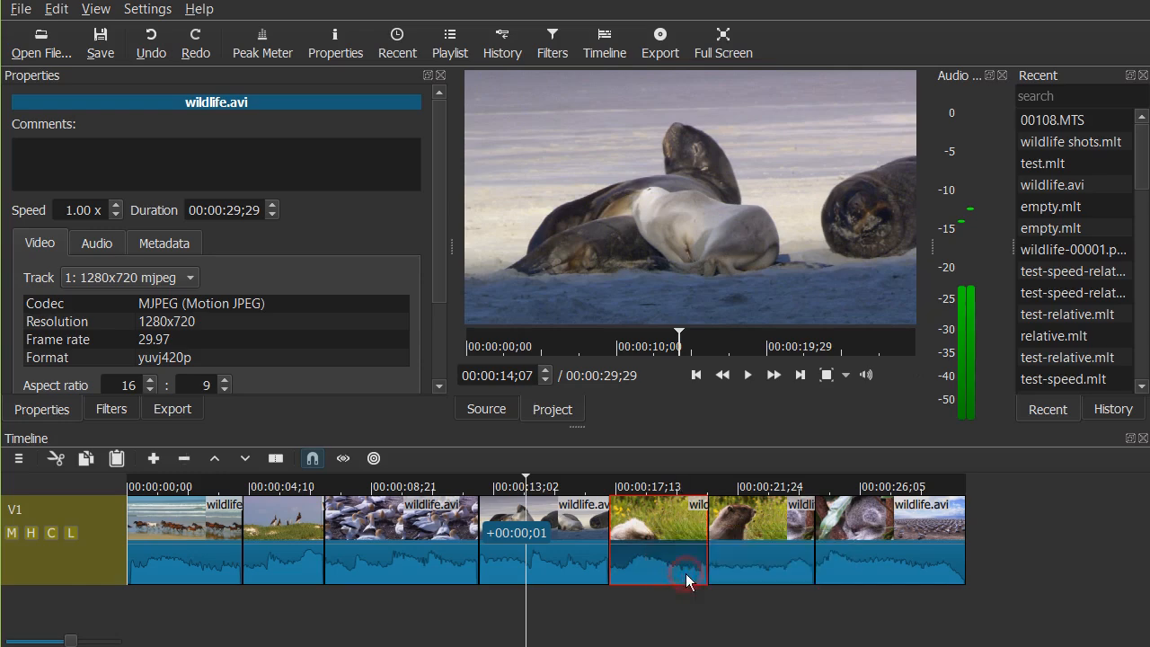
left_click(507, 417)
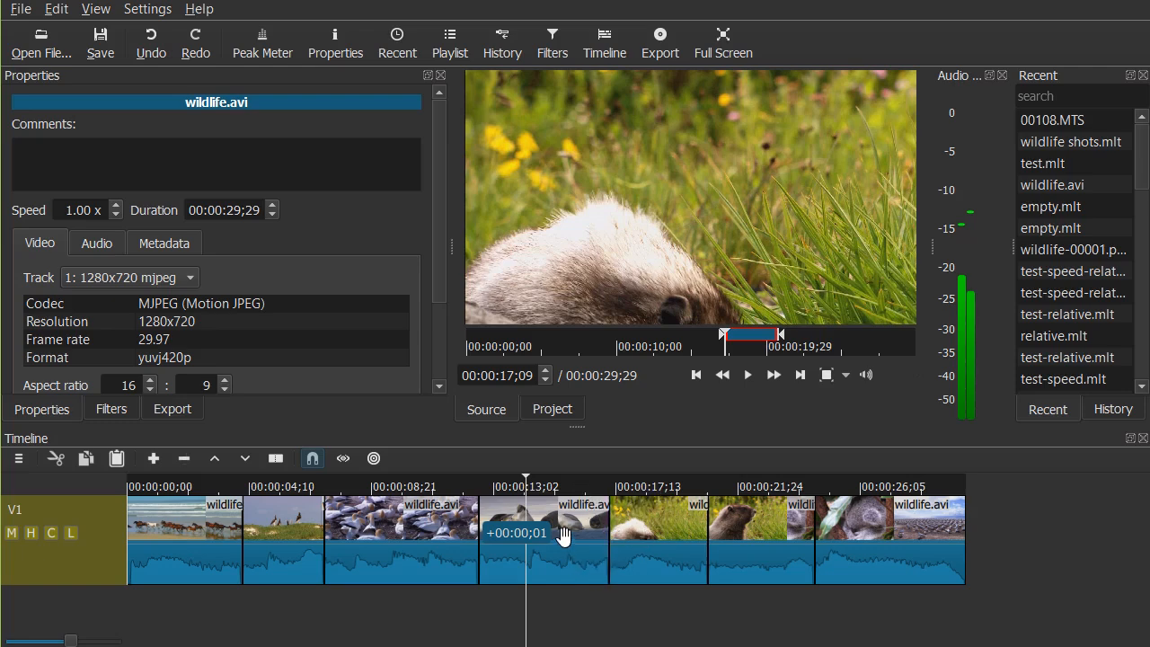
- Select the seal clip in the project and move the playhead to the start of the gannet clip
left_click(540, 541)
double_click(552, 541)
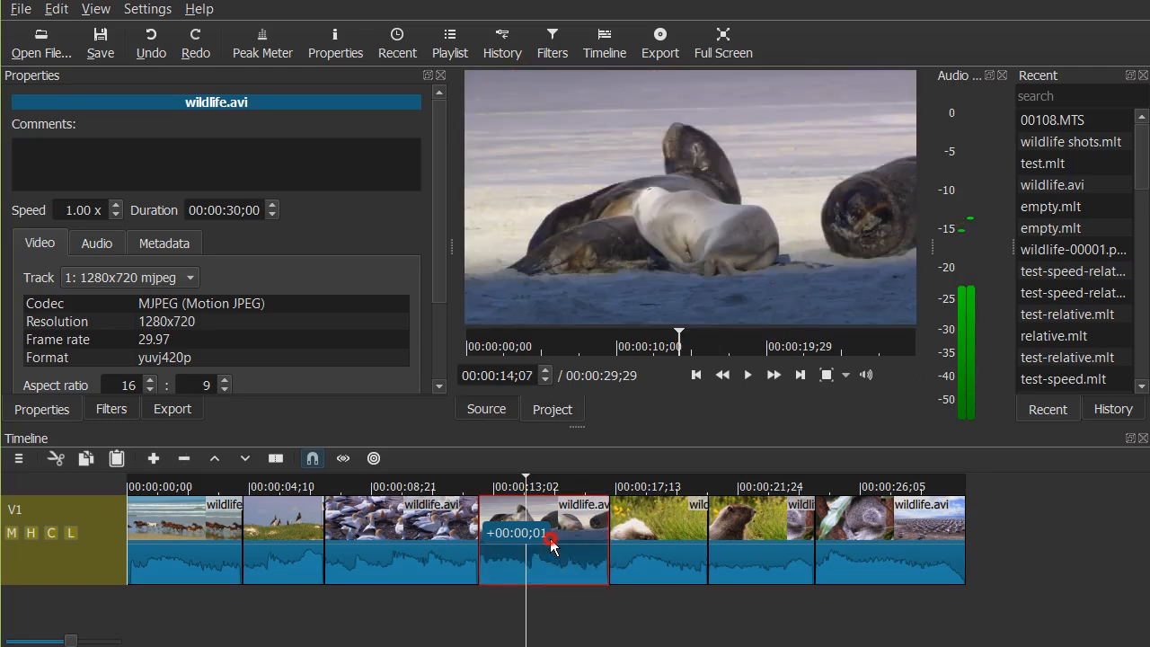
left_click(401, 535)
double_click(401, 535)
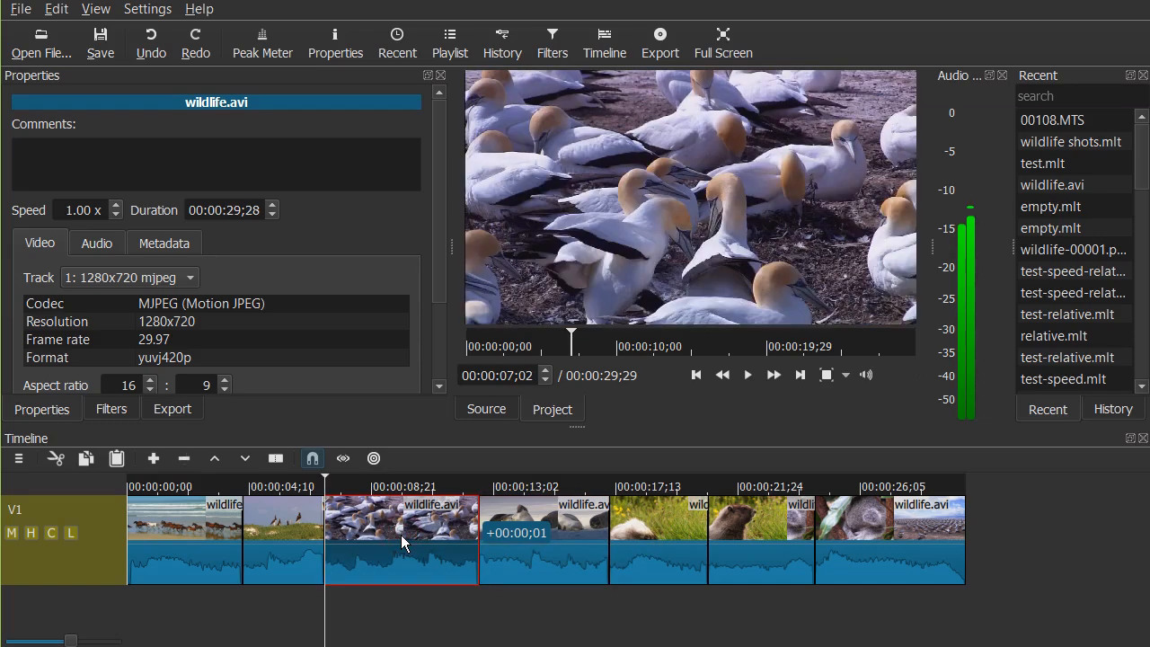
- Cut the seal clip and paste it in front of the hilltop bird clip at 00:00:04;04
left_click(527, 528)
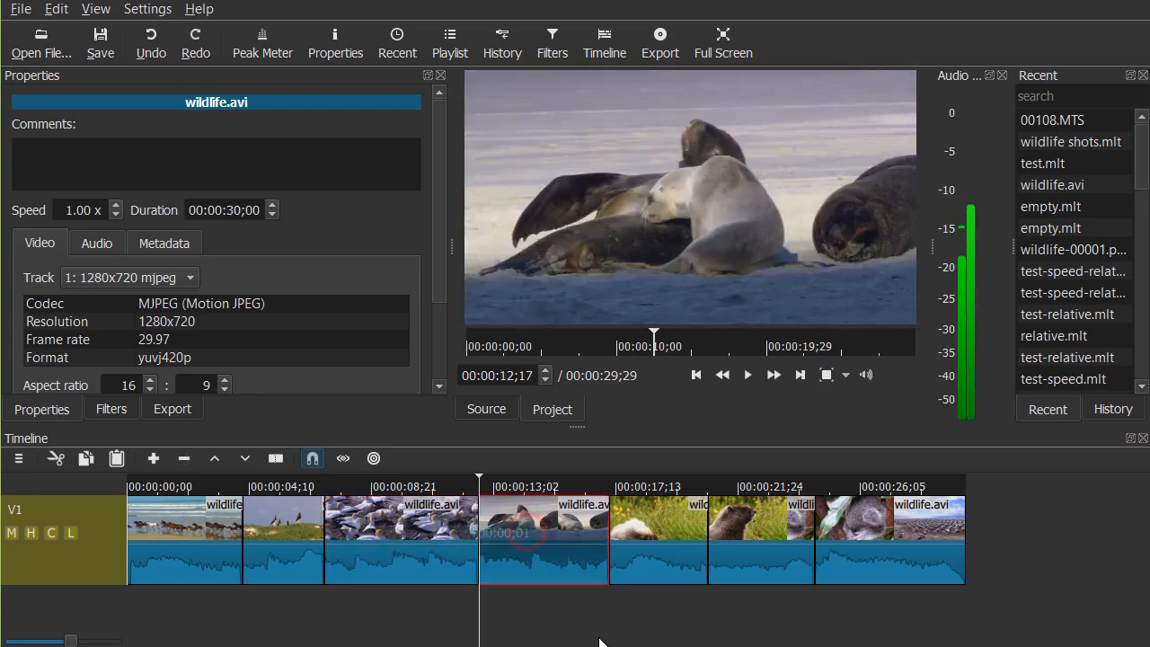
left_click(55, 460)
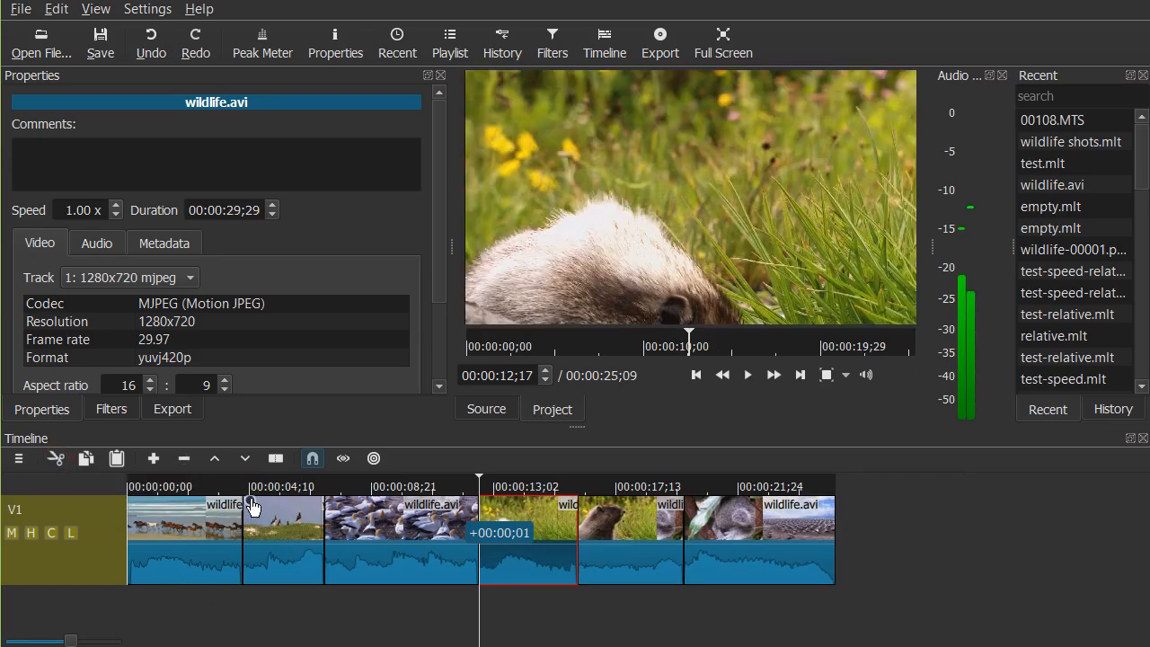
left_click(284, 535)
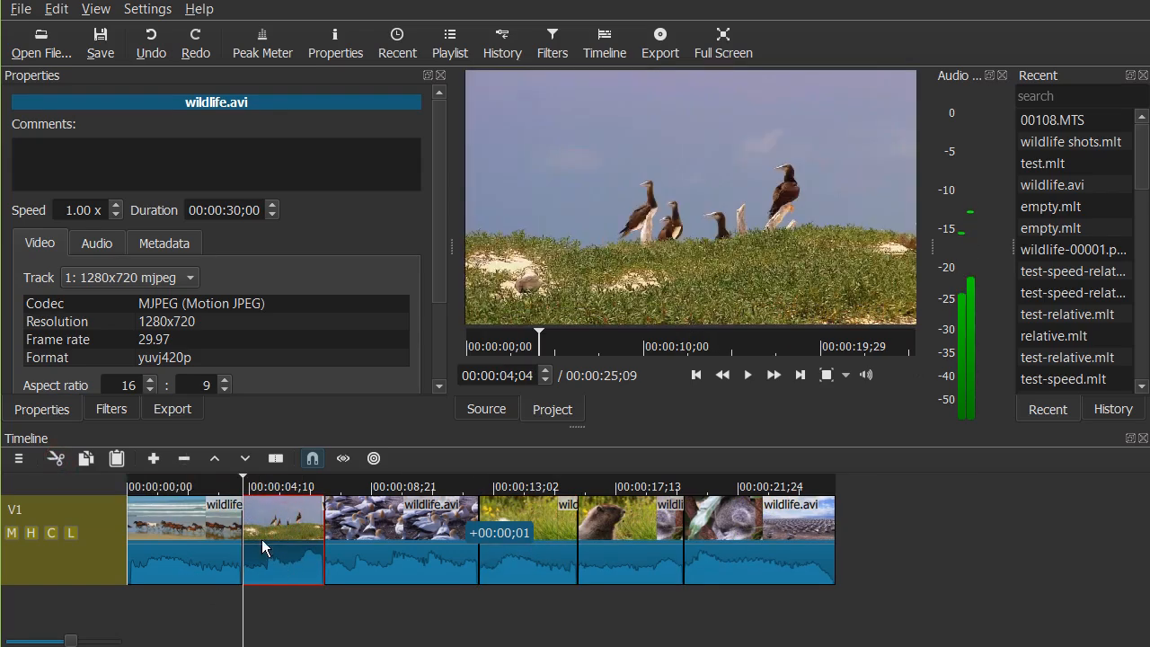
left_click(116, 458)
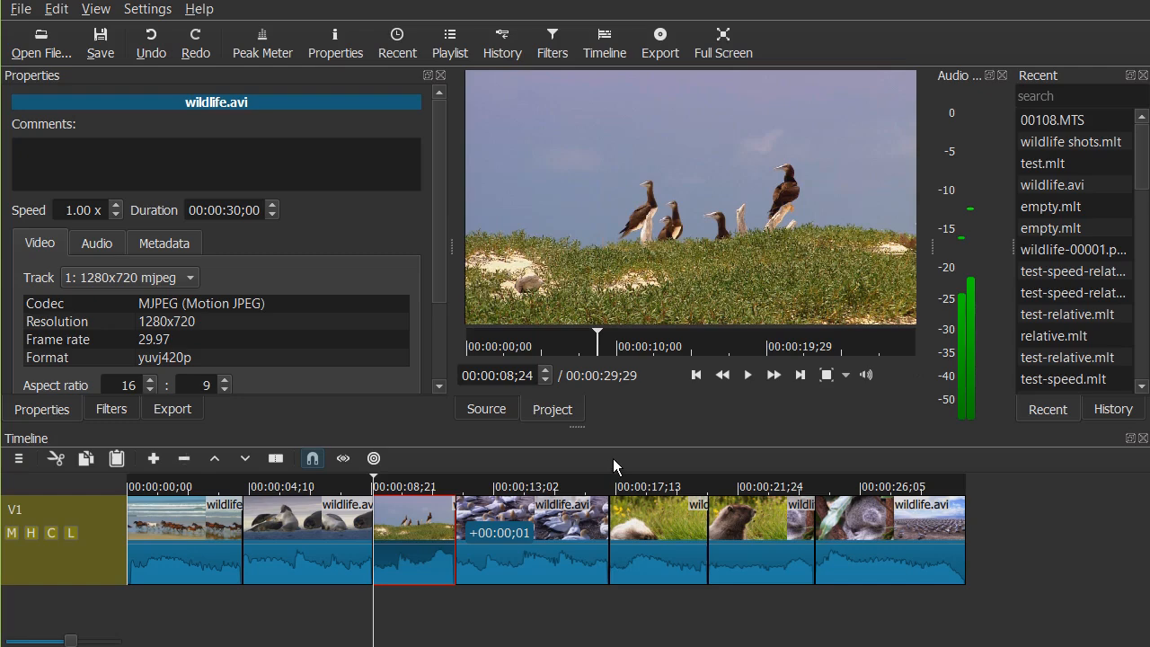
- Try appending recent clip 00108.MTS to track V1 and shifting it slightly later, and undo both edits
double_click(1086, 118)
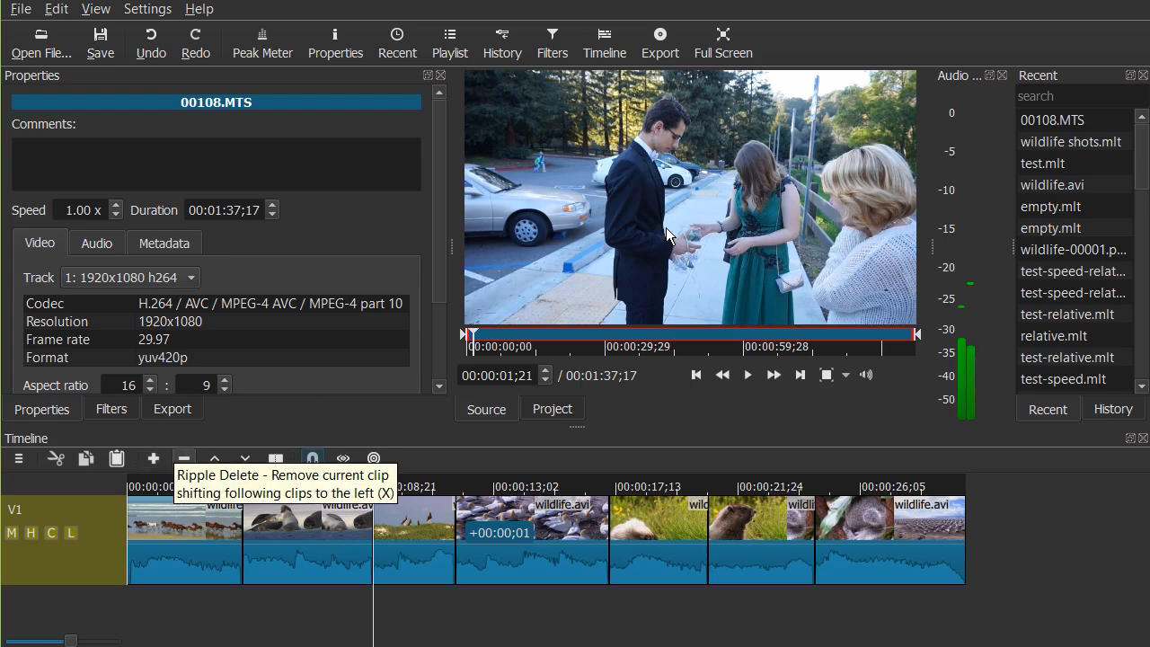
key("a")
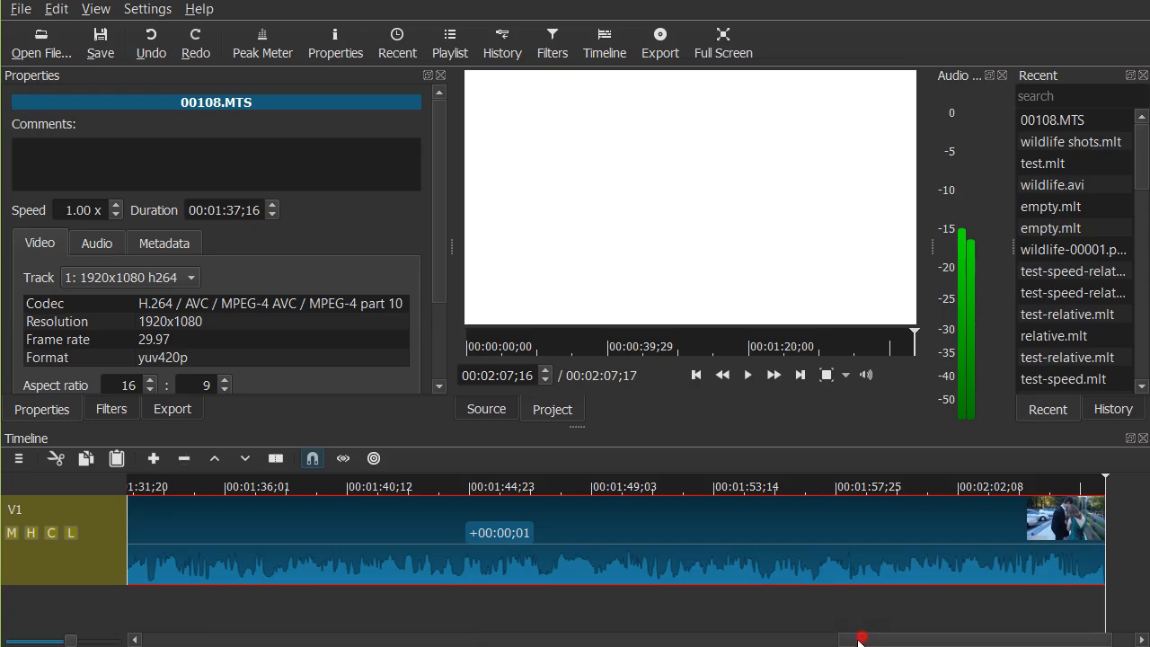
left_click_drag(860, 639, 411, 640)
left_click_drag(521, 539, 545, 542)
left_click_drag(998, 640, 263, 642)
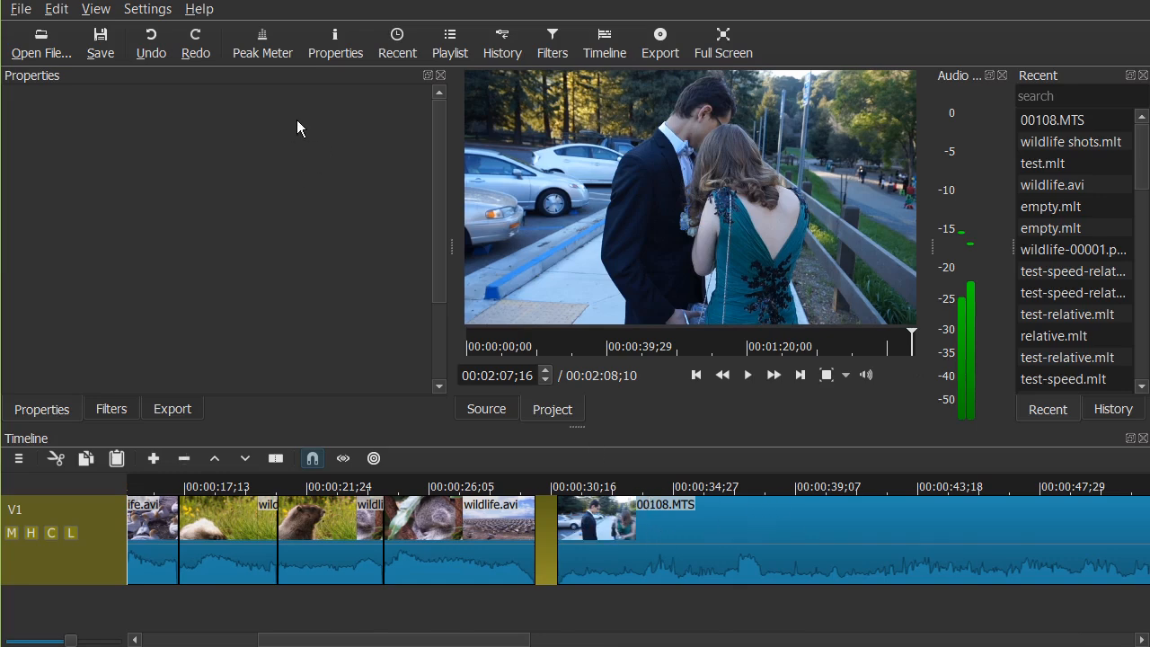
left_click(151, 43)
left_click(151, 43)
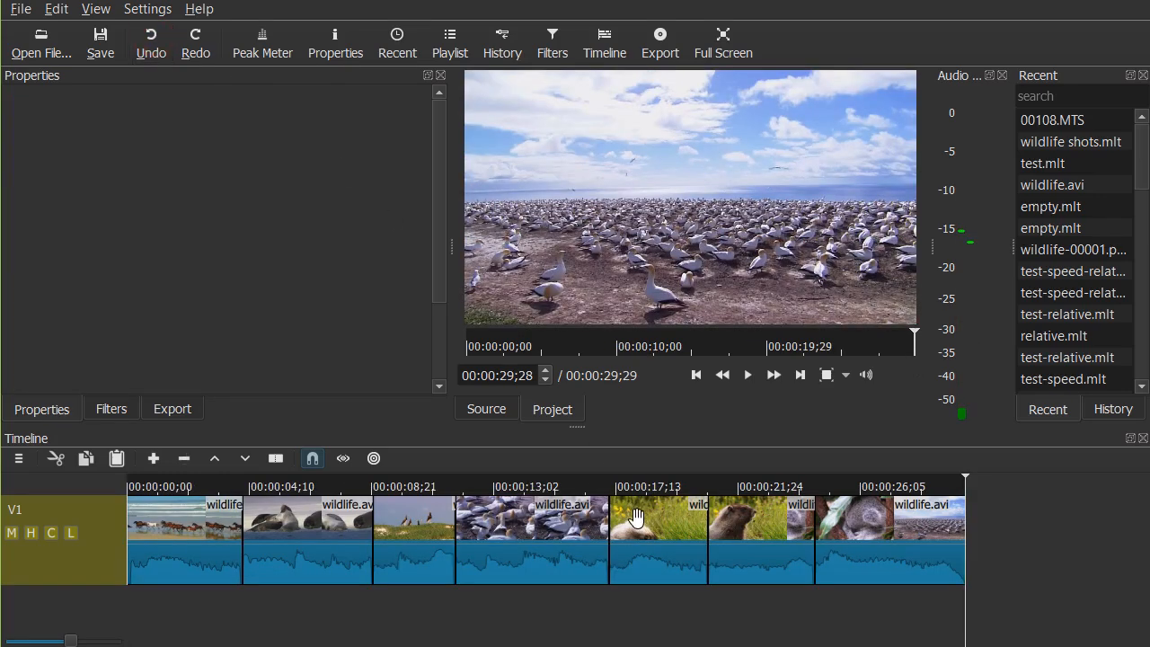
- Scrub the timeline, visit the starts of the hilltop bird and marmot clips, and place the playhead at the selected gannet clip's start
left_click_drag(548, 611, 509, 610)
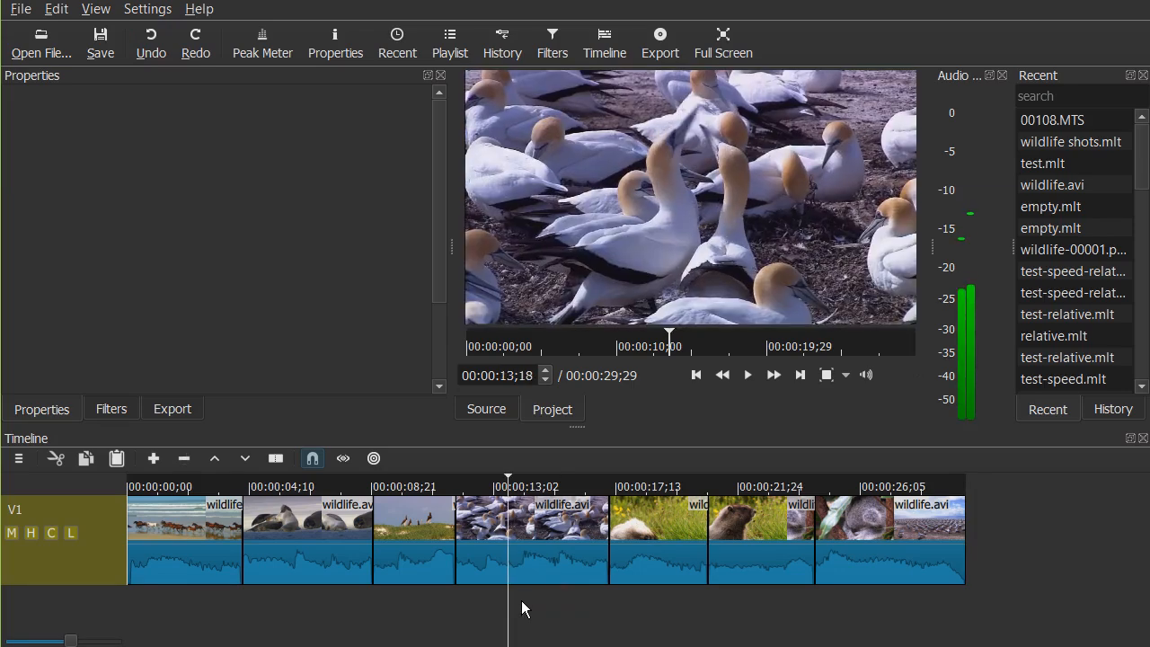
left_click(534, 485)
left_click(404, 530)
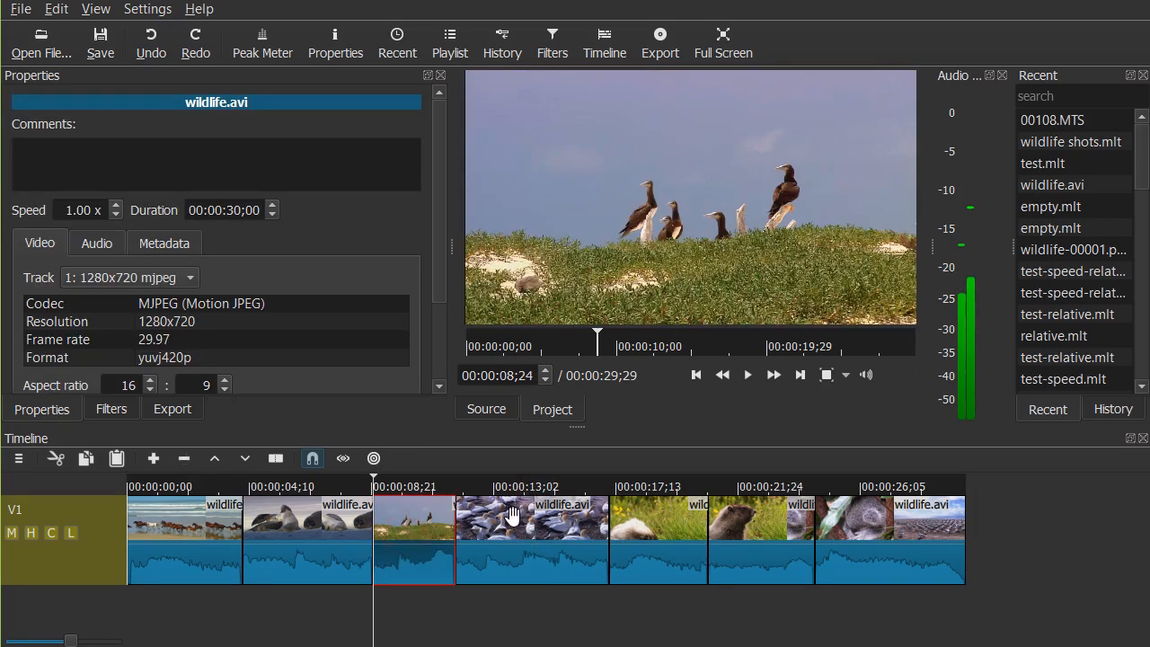
left_click(515, 524)
left_click(678, 530)
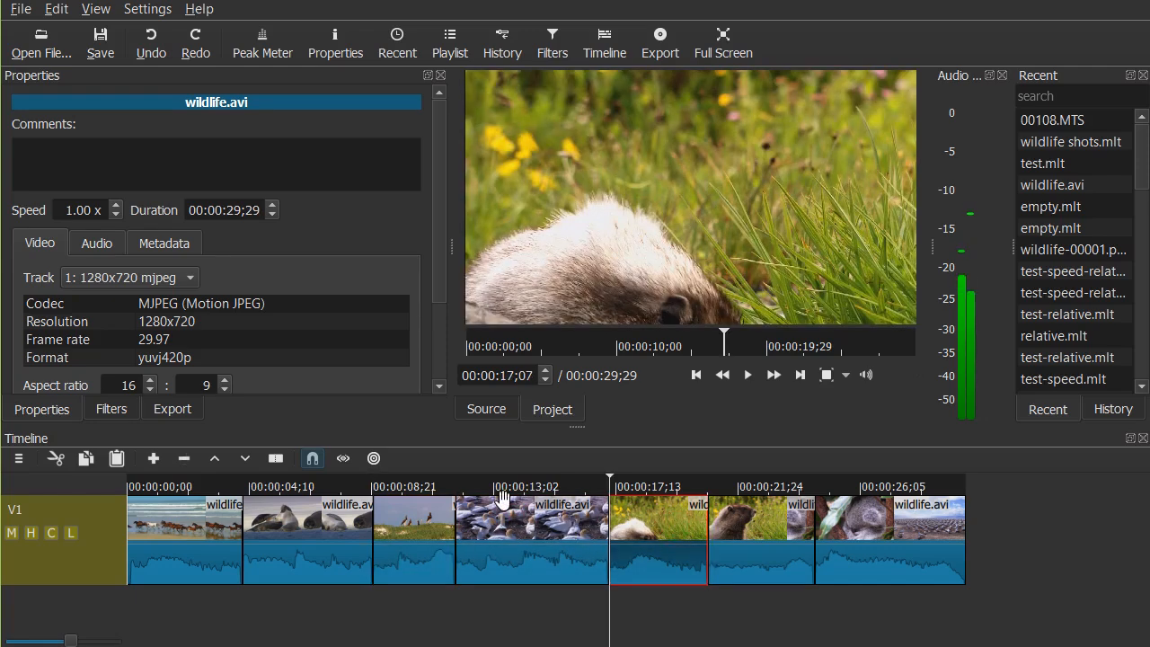
left_click(507, 545)
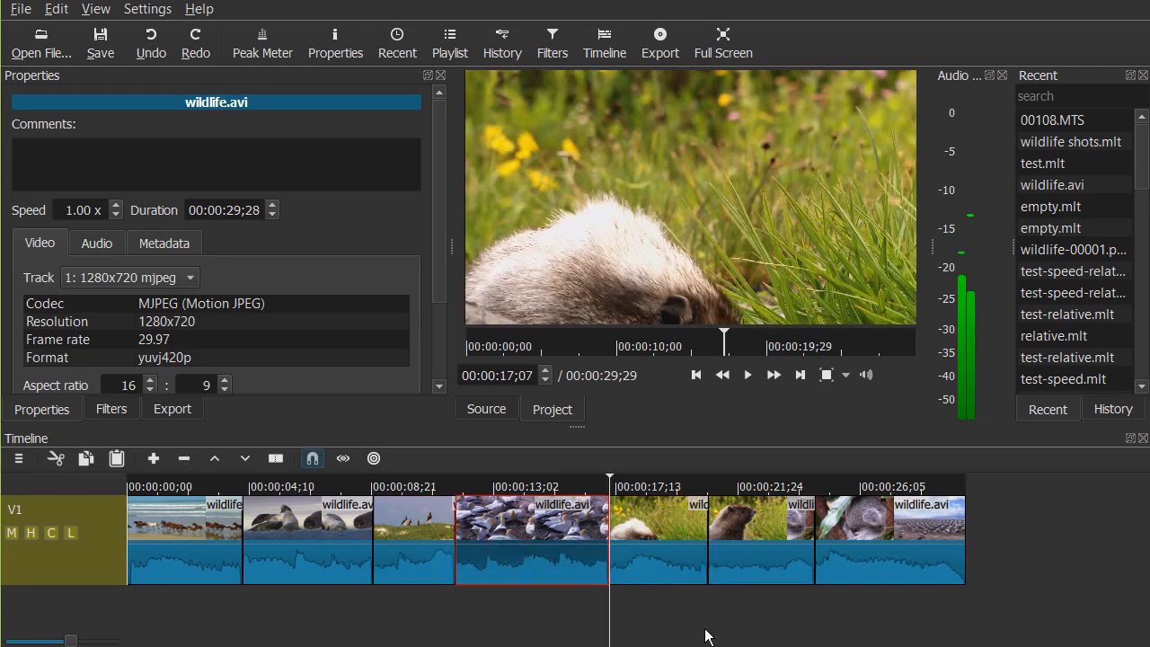
key("Up")
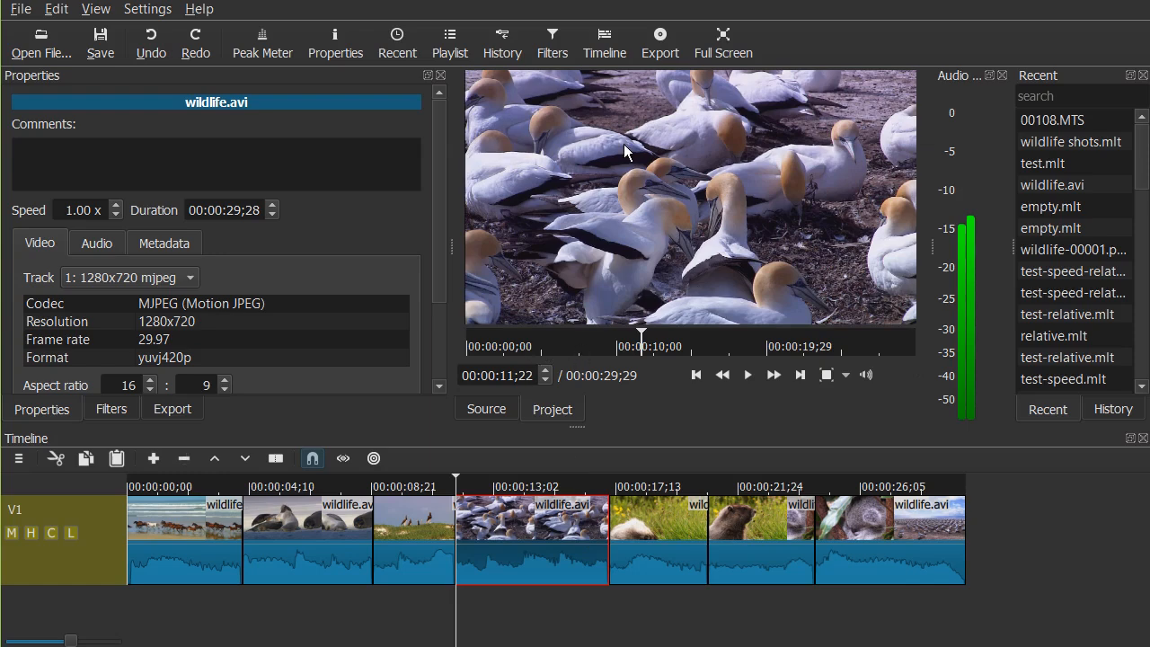
- Show the Audio Loudness scope and play the timeline from the gannet clip's start to watch the loudness meters
left_click(112, 8)
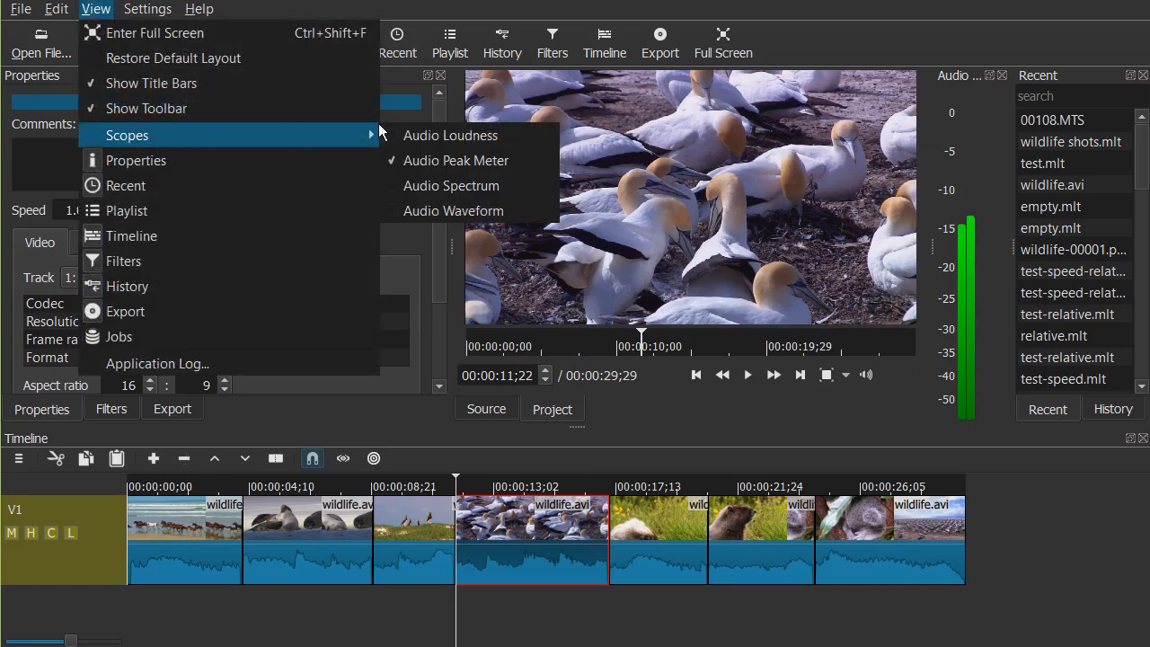
left_click(473, 135)
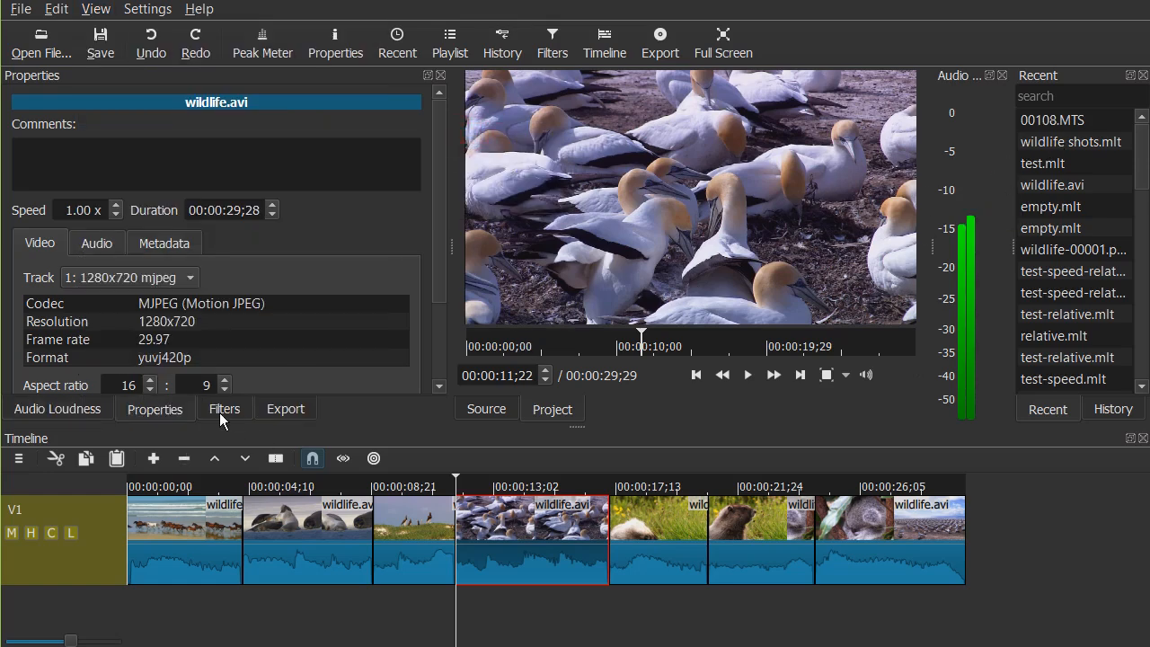
left_click(90, 415)
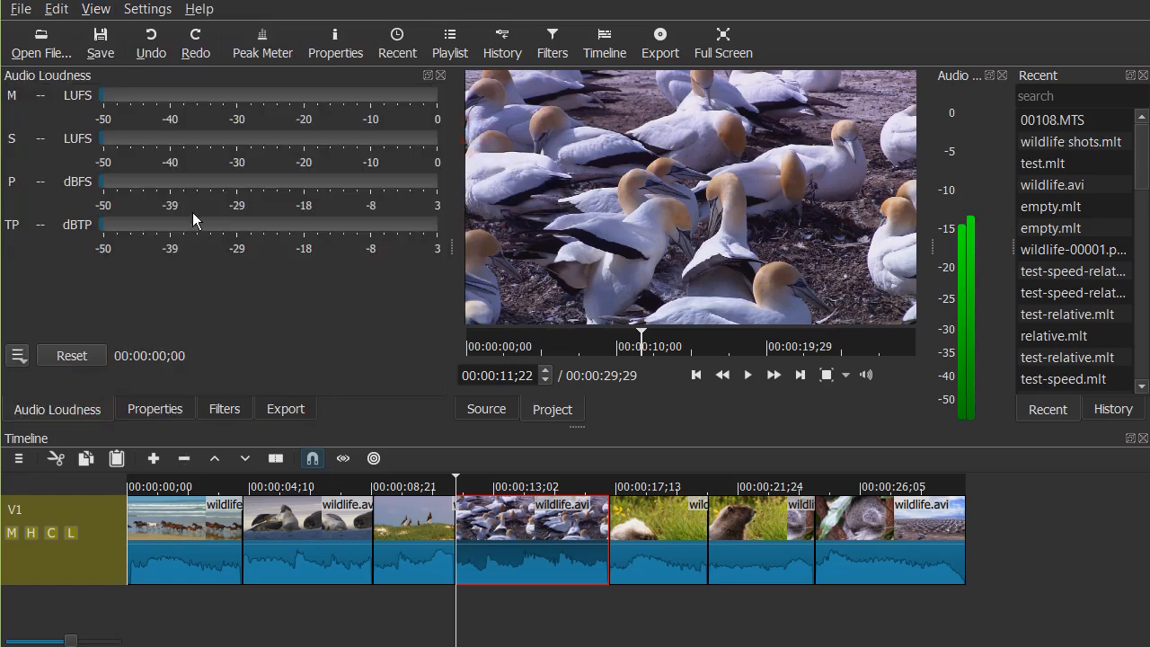
left_click(343, 459)
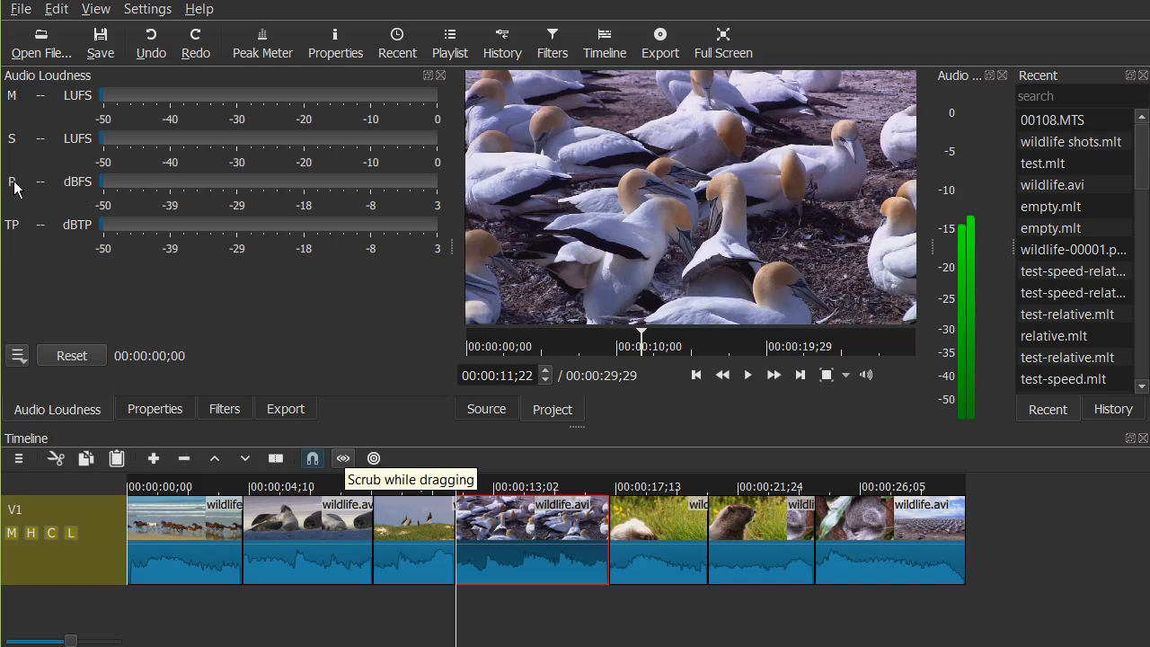
left_click(308, 486)
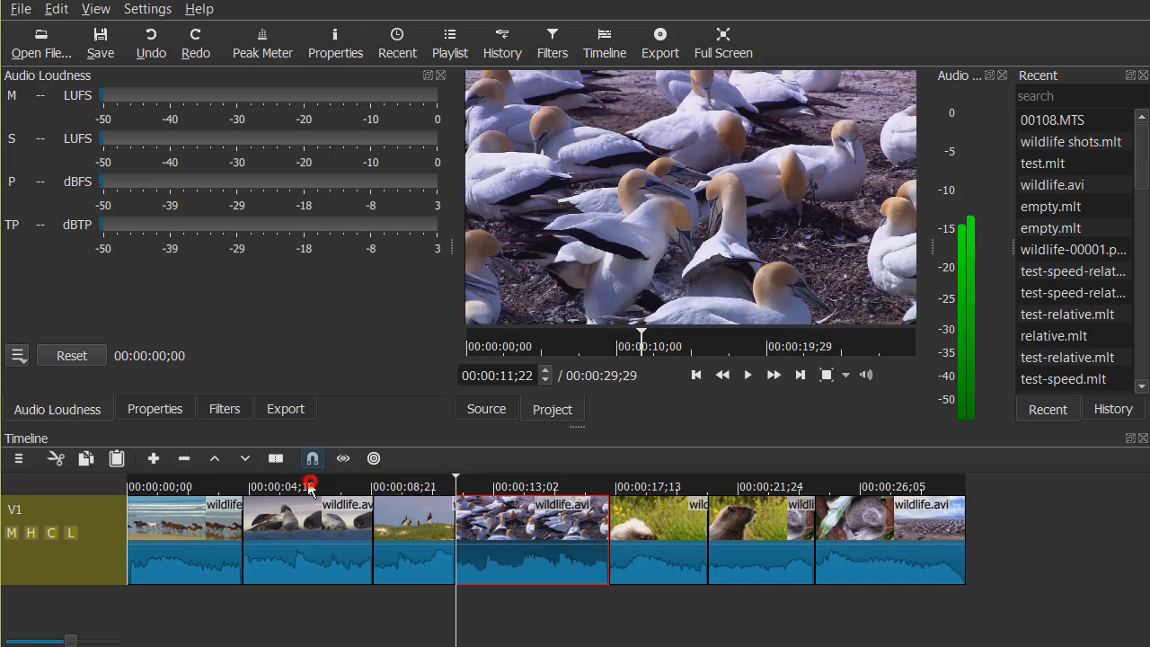
key("space")
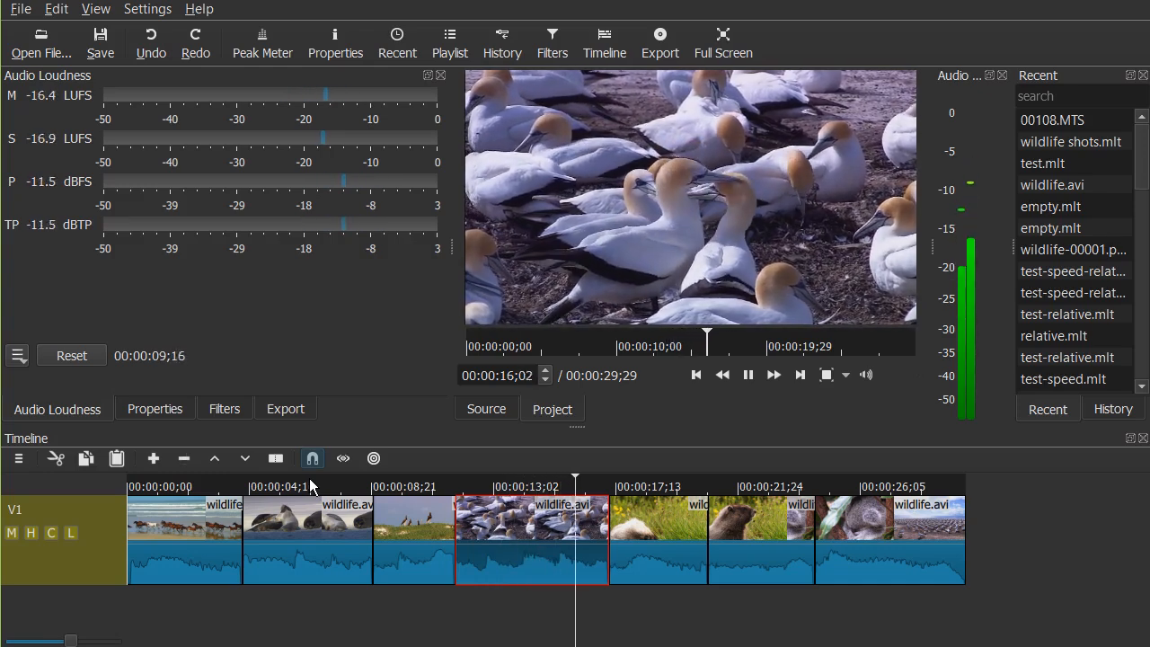
key("space")
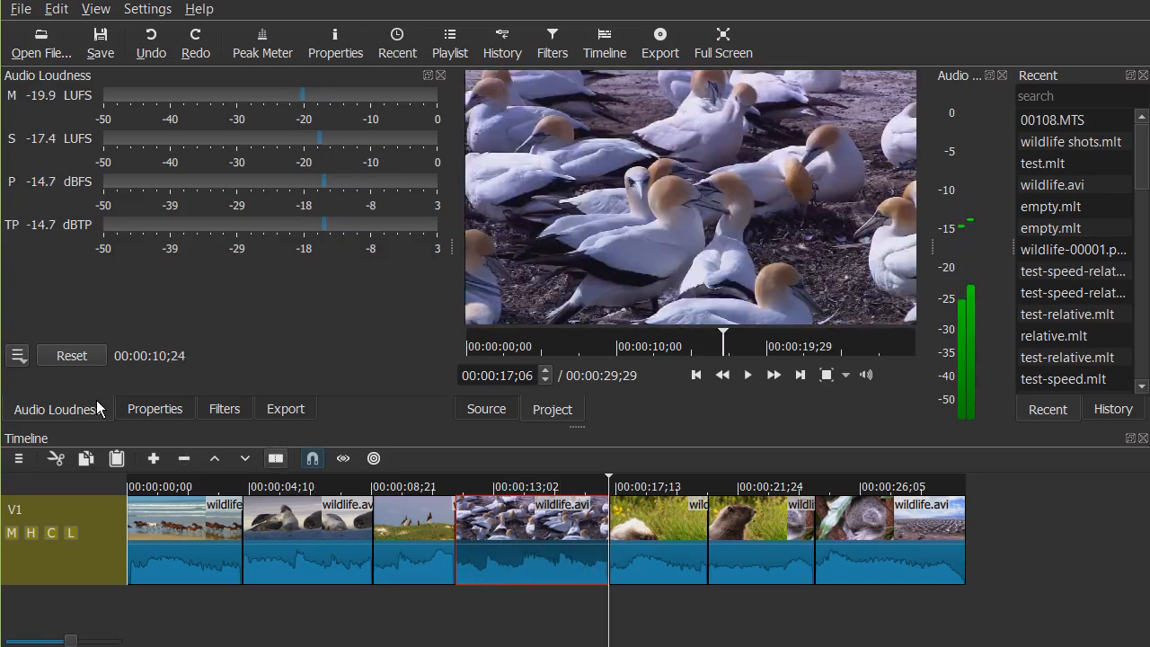
- Try adding the Integrated Loudness meter to the loudness scope and remove it again
left_click(18, 356)
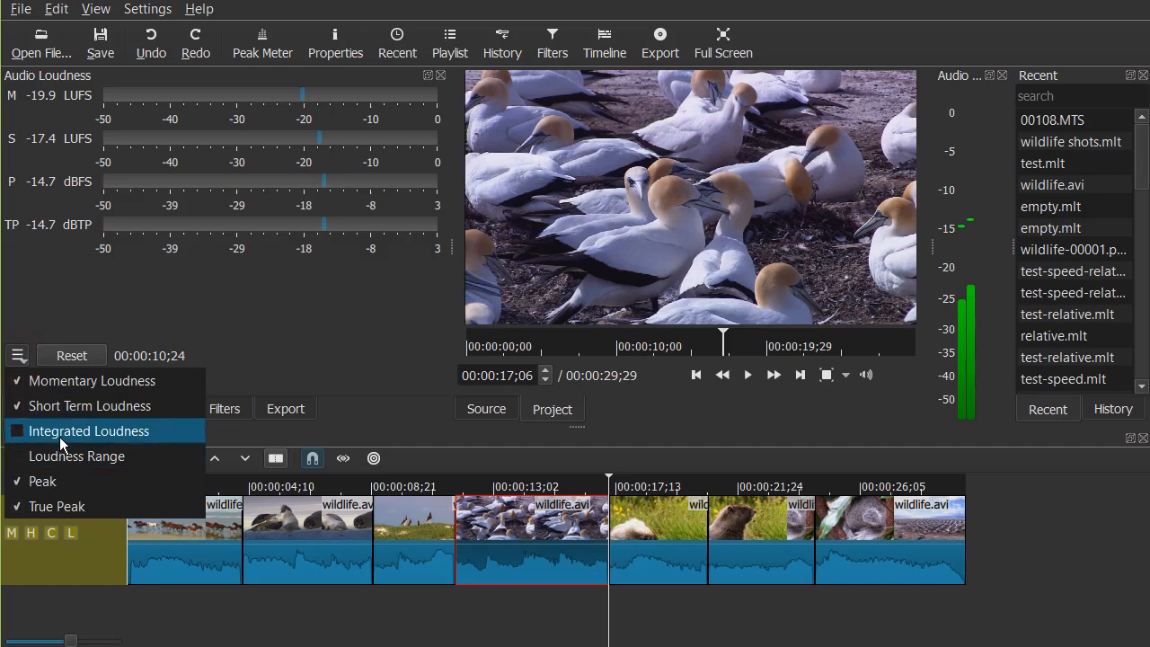
left_click(60, 433)
left_click(18, 356)
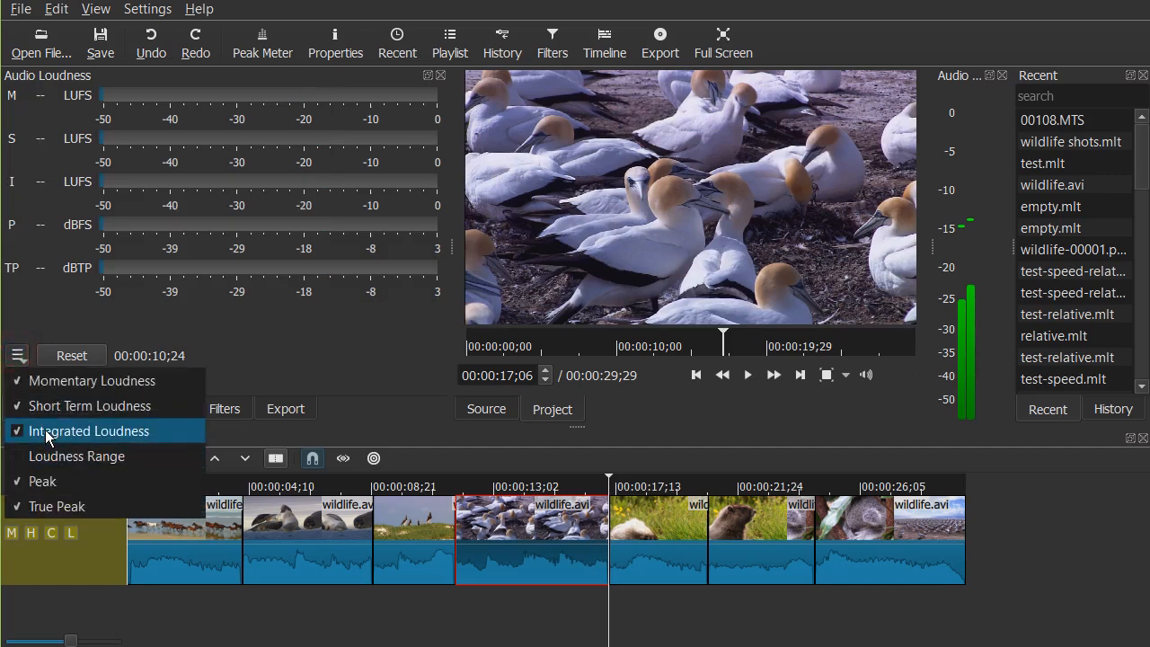
left_click(48, 435)
- Hide the Peak meter in the loudness scope and play part of the marmot clip to watch the remaining meters
left_click(18, 355)
left_click(59, 492)
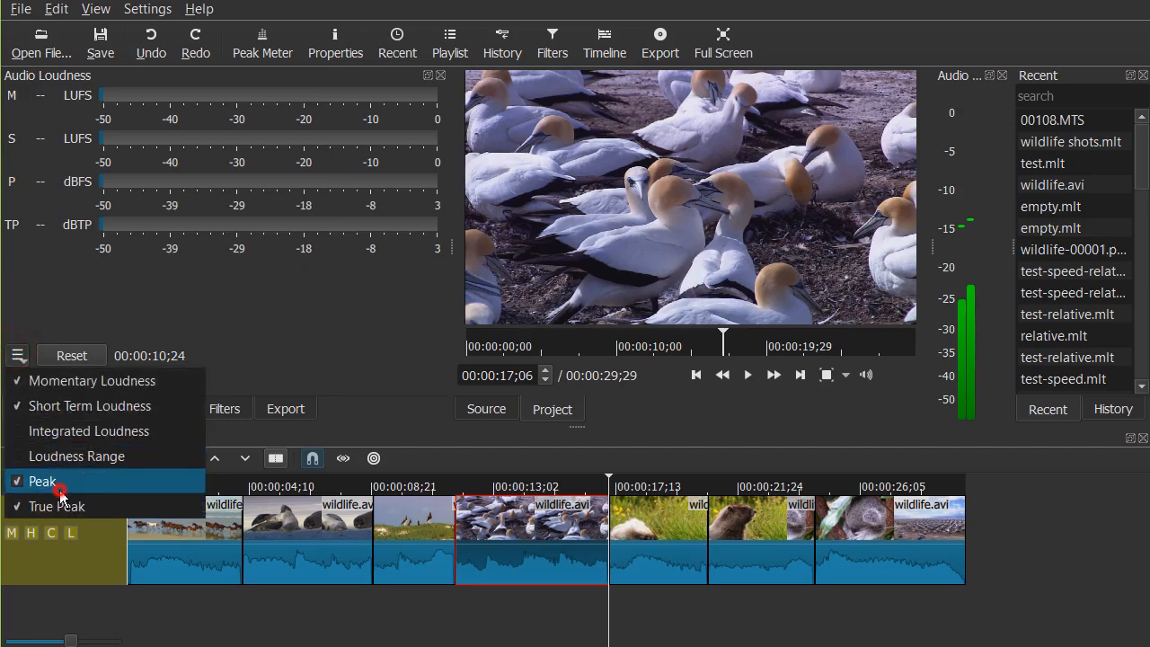
key("space")
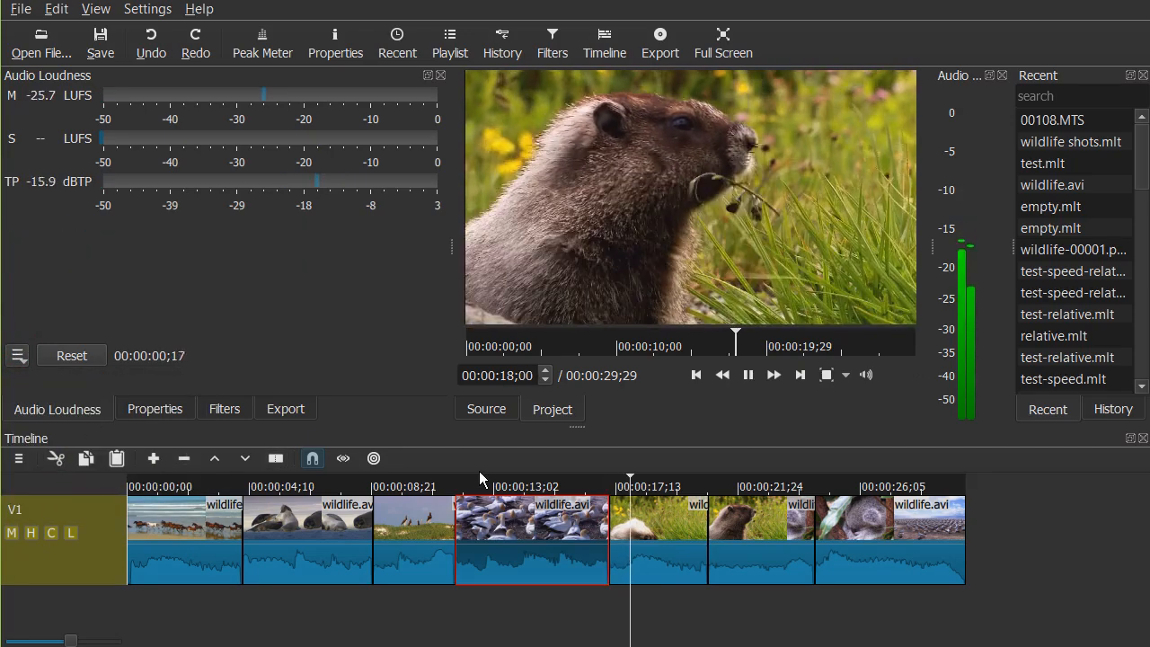
key("space")
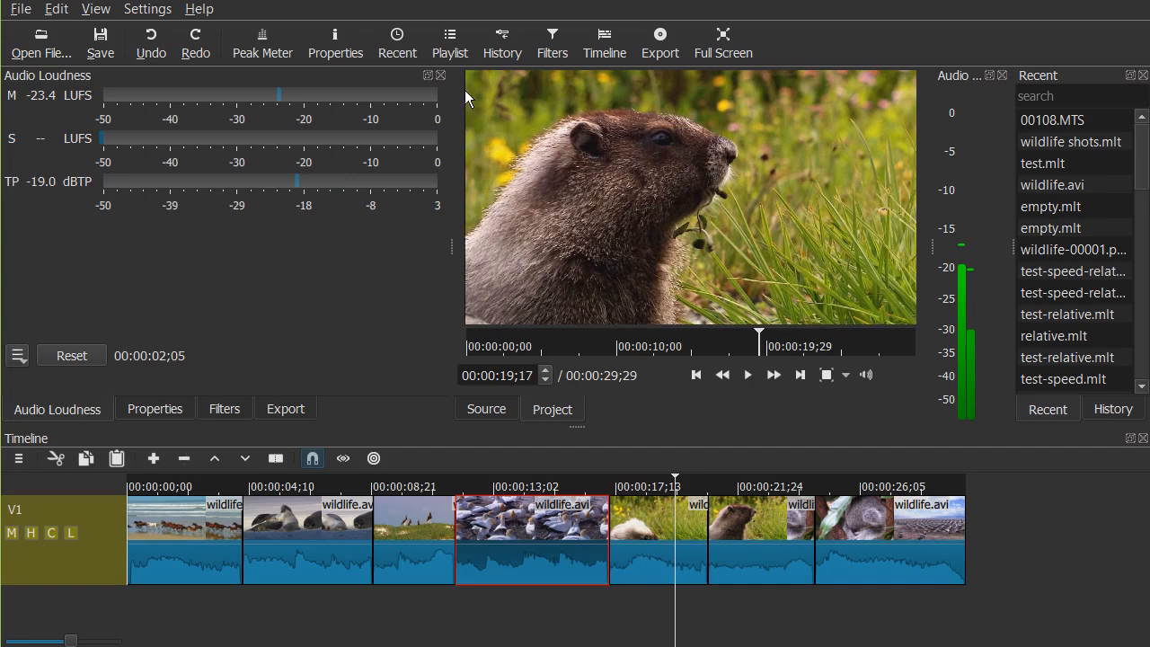
- Close the Audio Loudness scope and quit Shotcut without saving the project changes
left_click(441, 75)
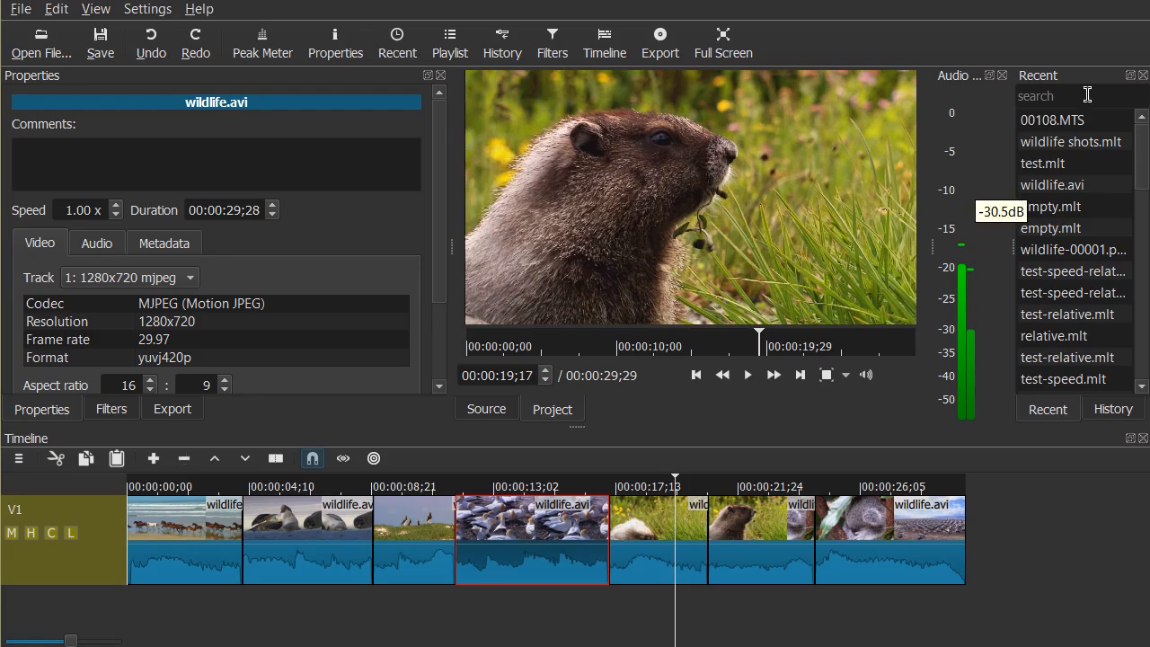
left_click(1129, 0)
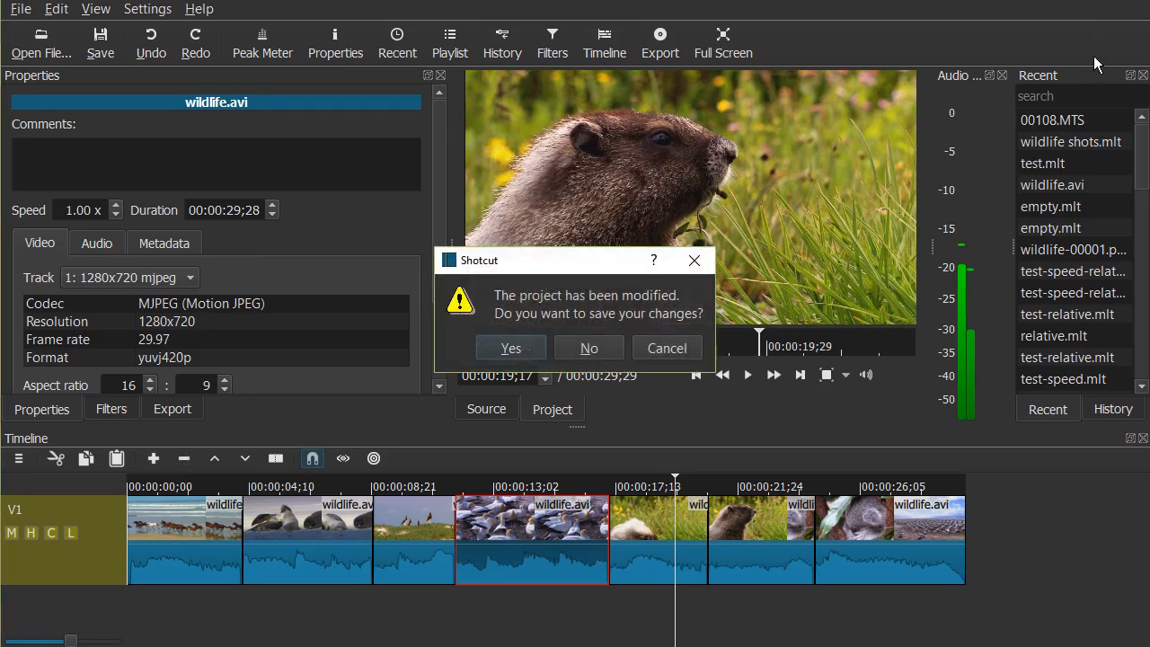
left_click(582, 352)
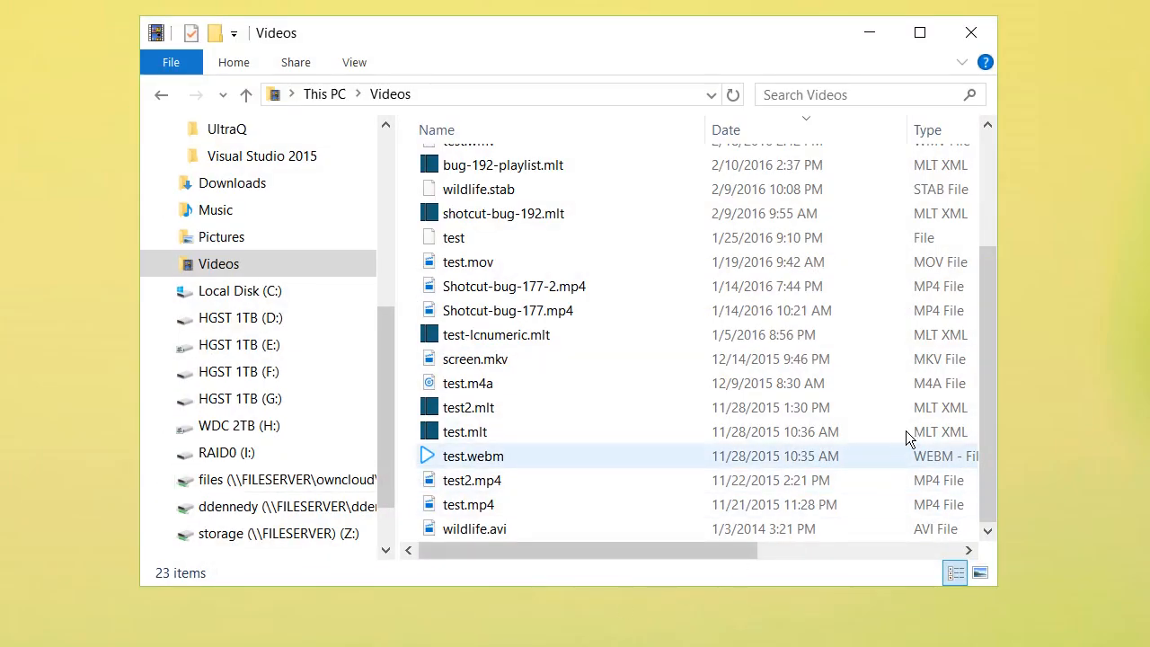
- In File Explorer, create a folder named example in Videos and move wildlife.avi into it
left_click(555, 529)
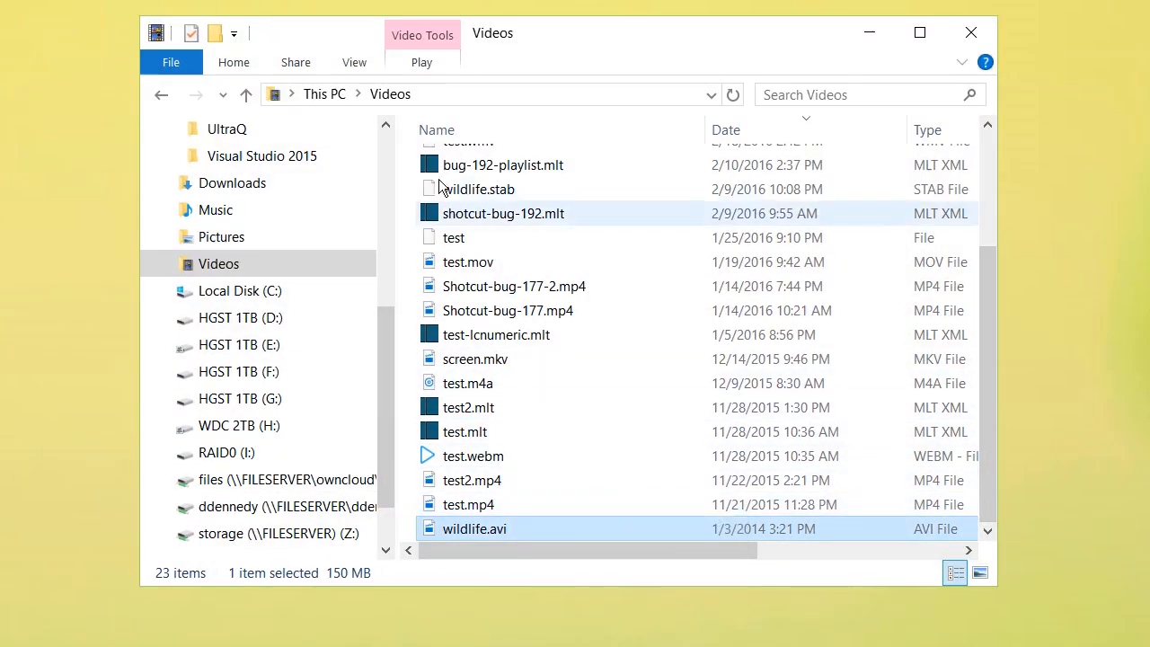
left_click(293, 65)
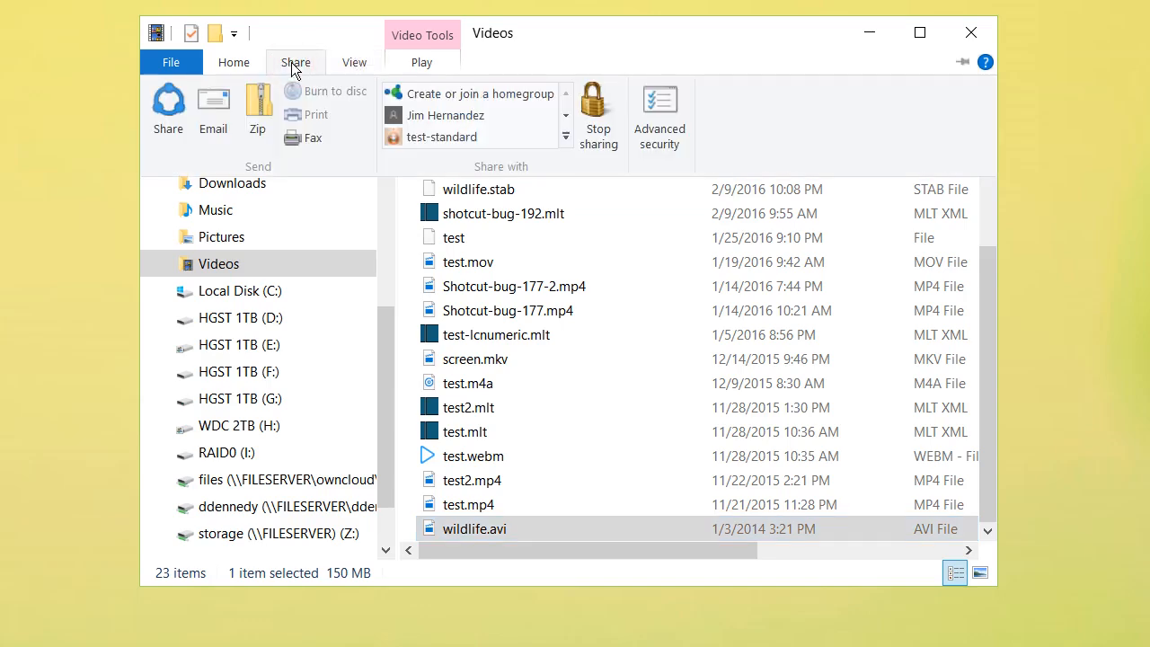
left_click(235, 63)
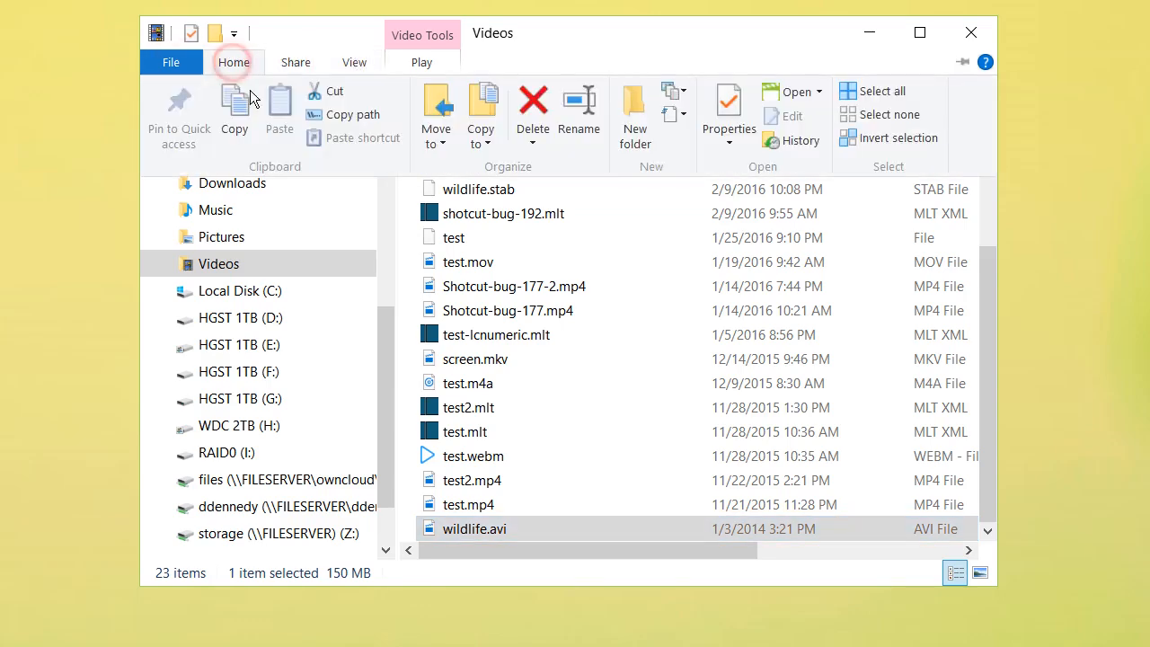
left_click(630, 129)
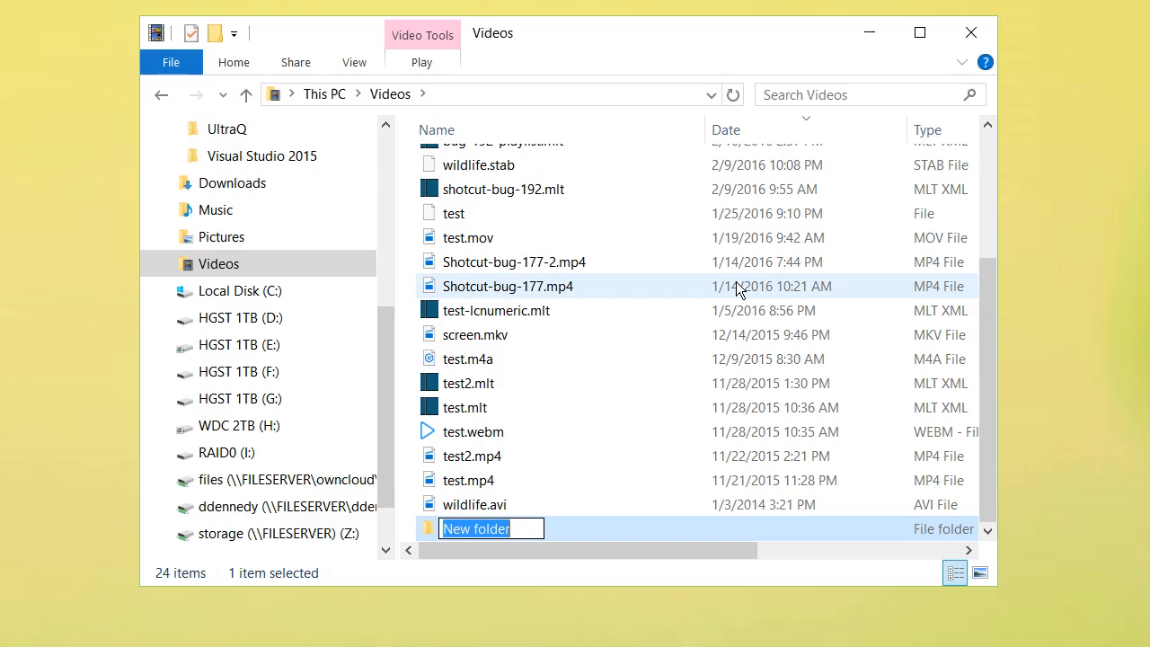
type("example")
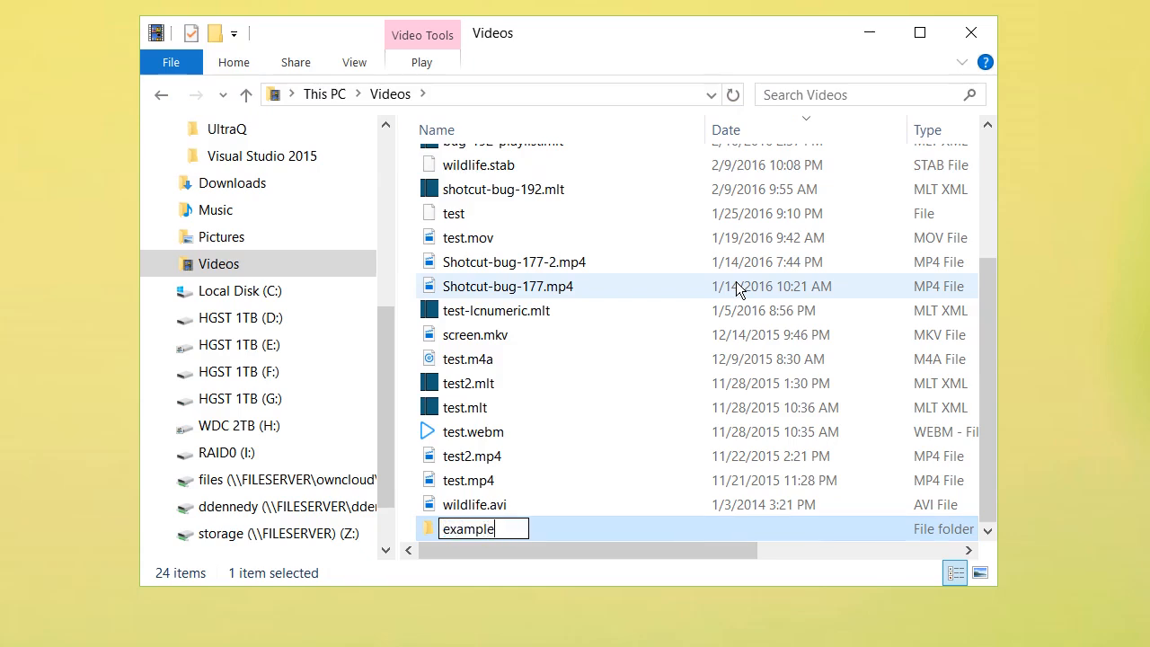
key("Return")
left_click_drag(528, 504, 468, 528)
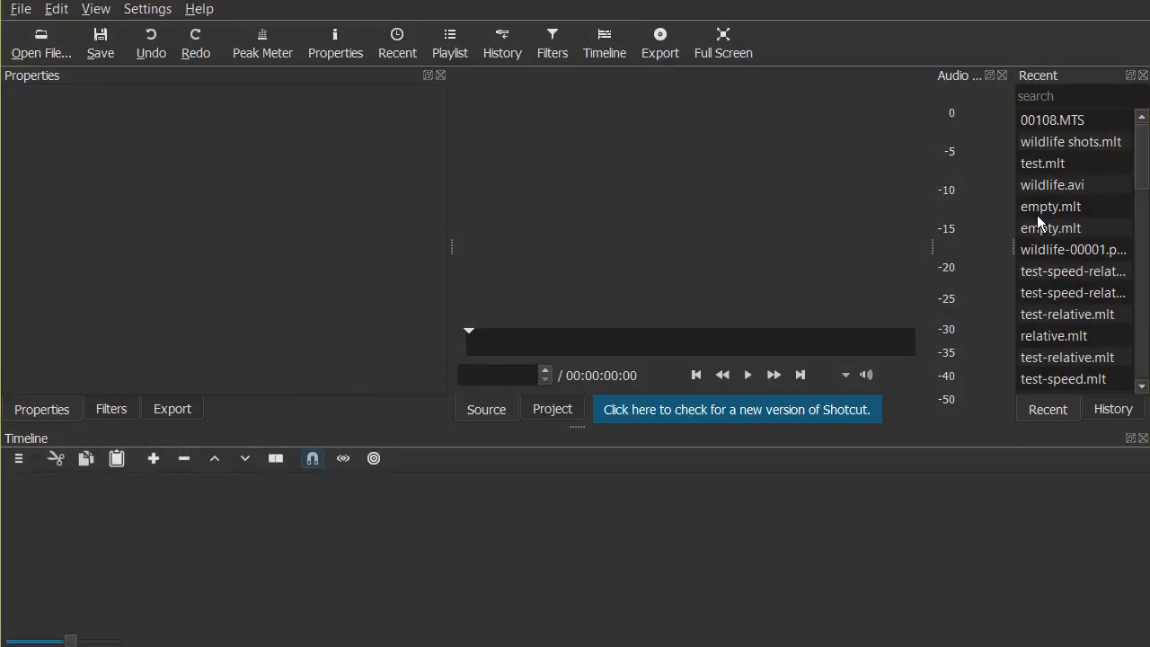
- Open the recent project wildlife shots.mlt in Shotcut and replace its missing file with wildlife.avi from the Videos/example folder
double_click(1087, 143)
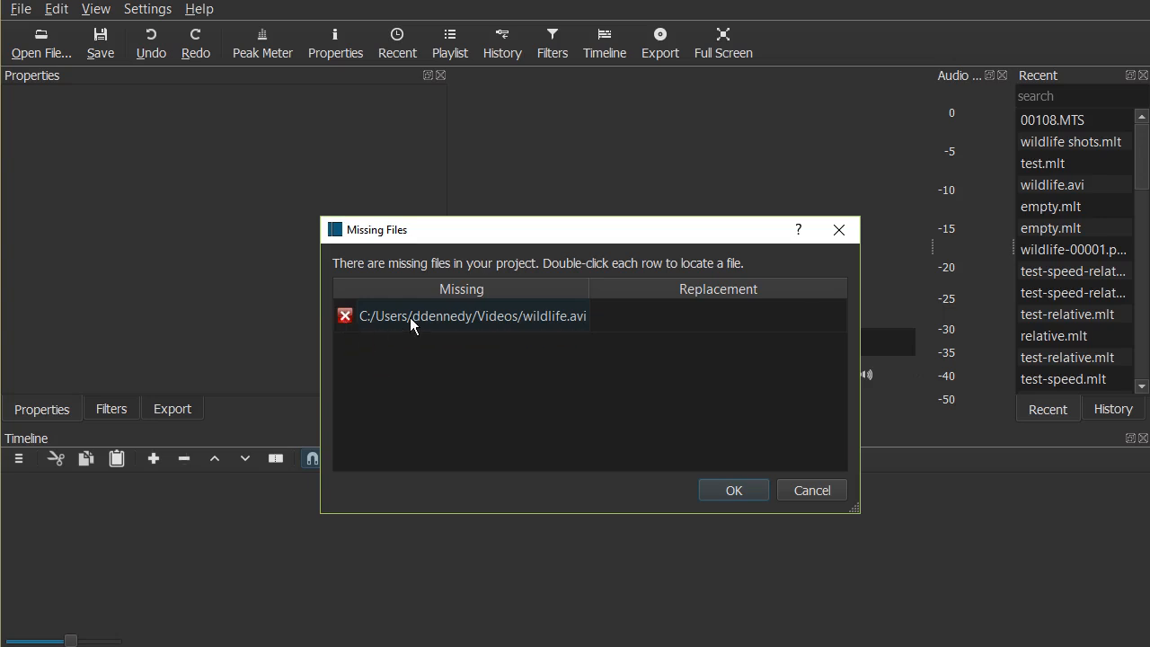
double_click(464, 319)
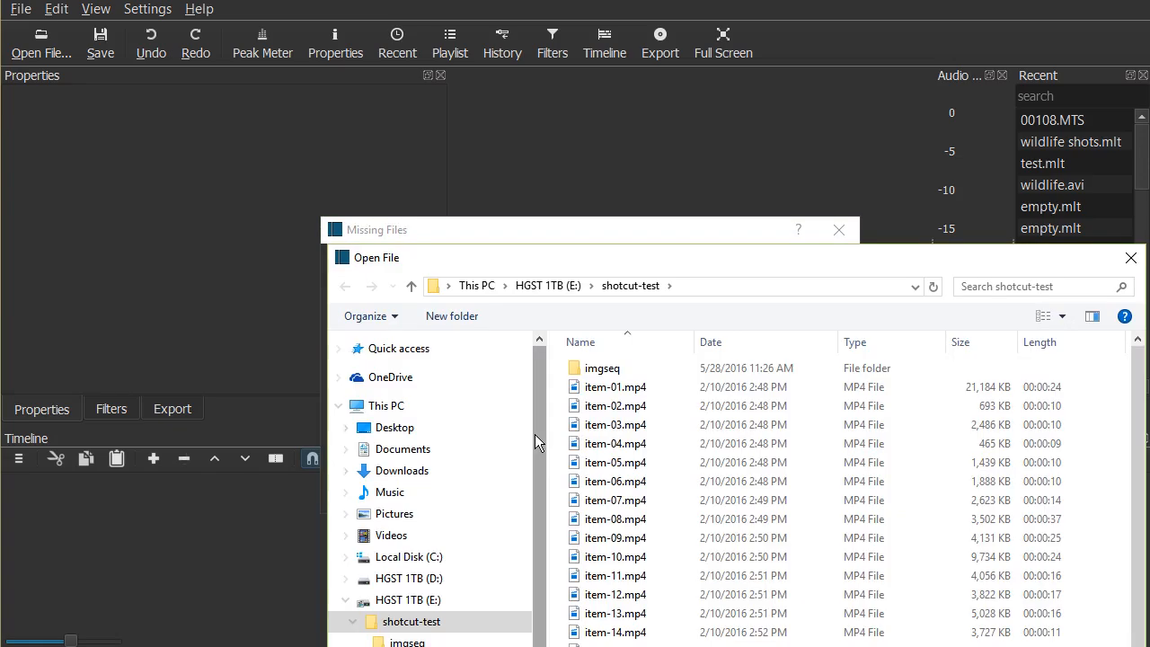
left_click_drag(609, 253, 456, 46)
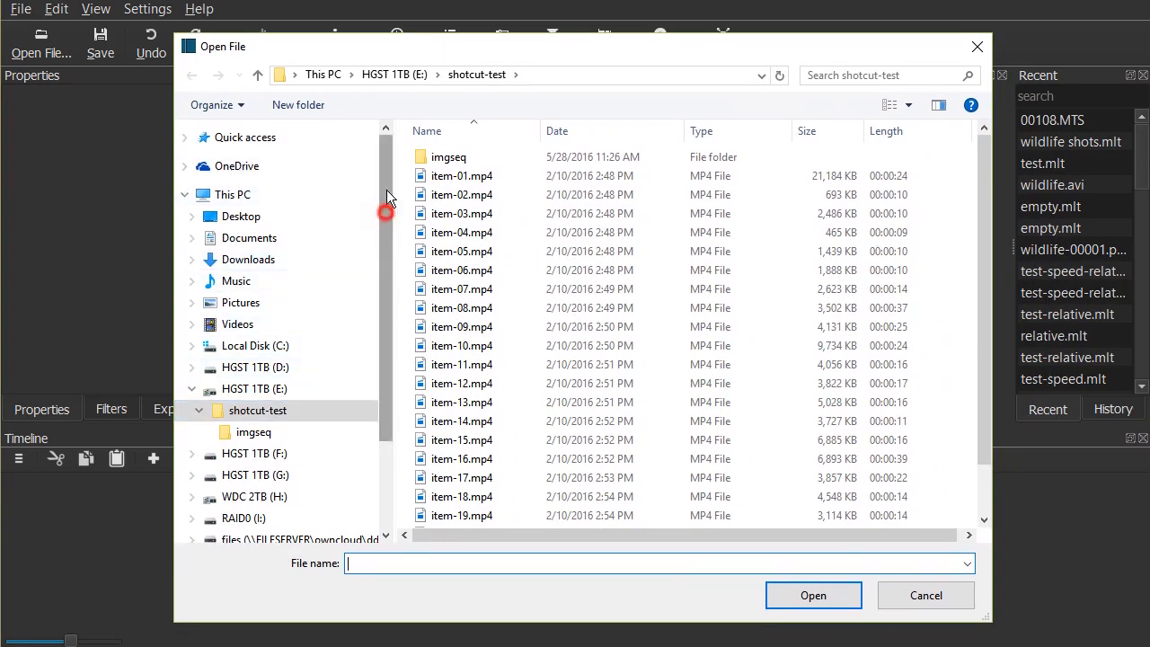
left_click(275, 324)
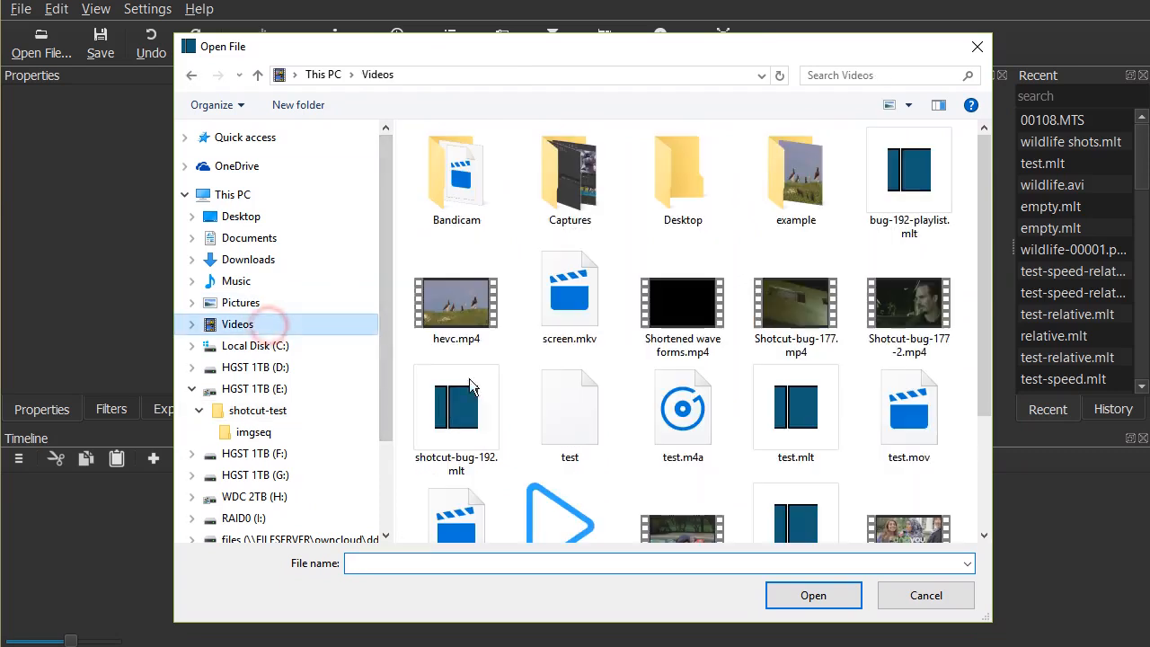
left_click(192, 389)
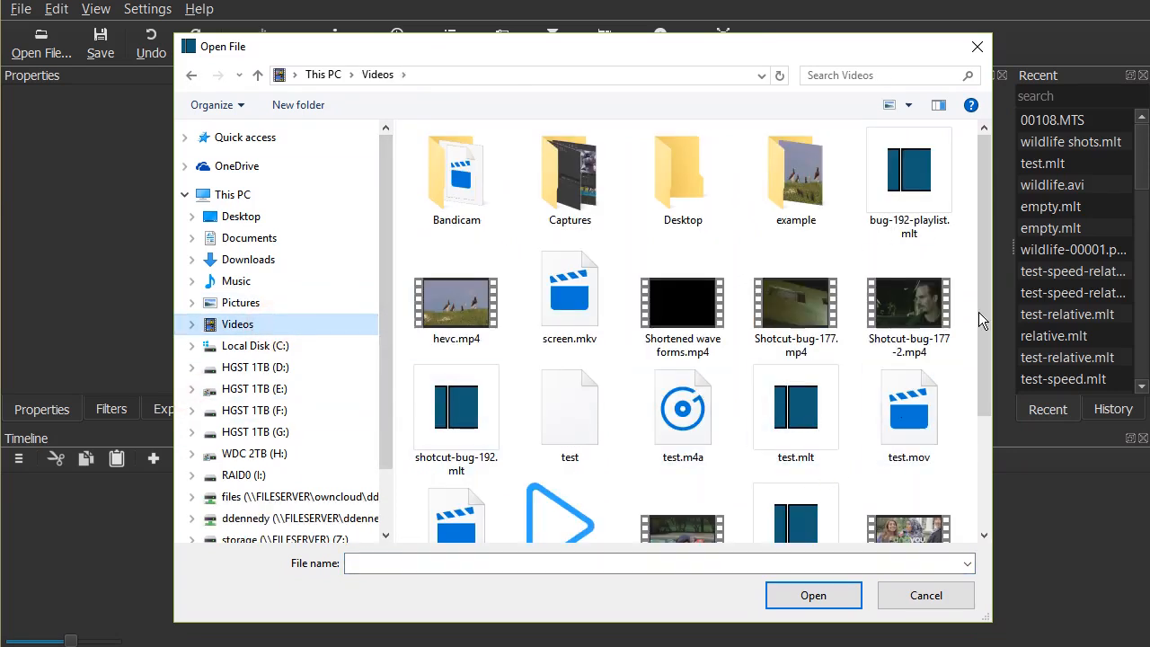
double_click(799, 183)
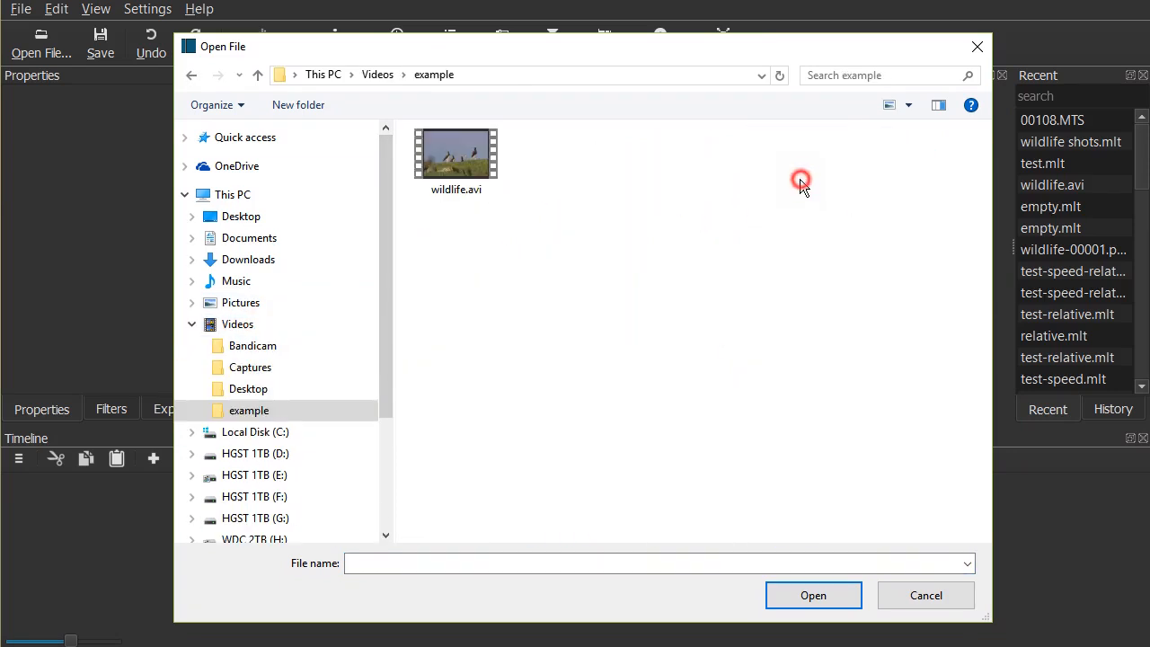
double_click(457, 160)
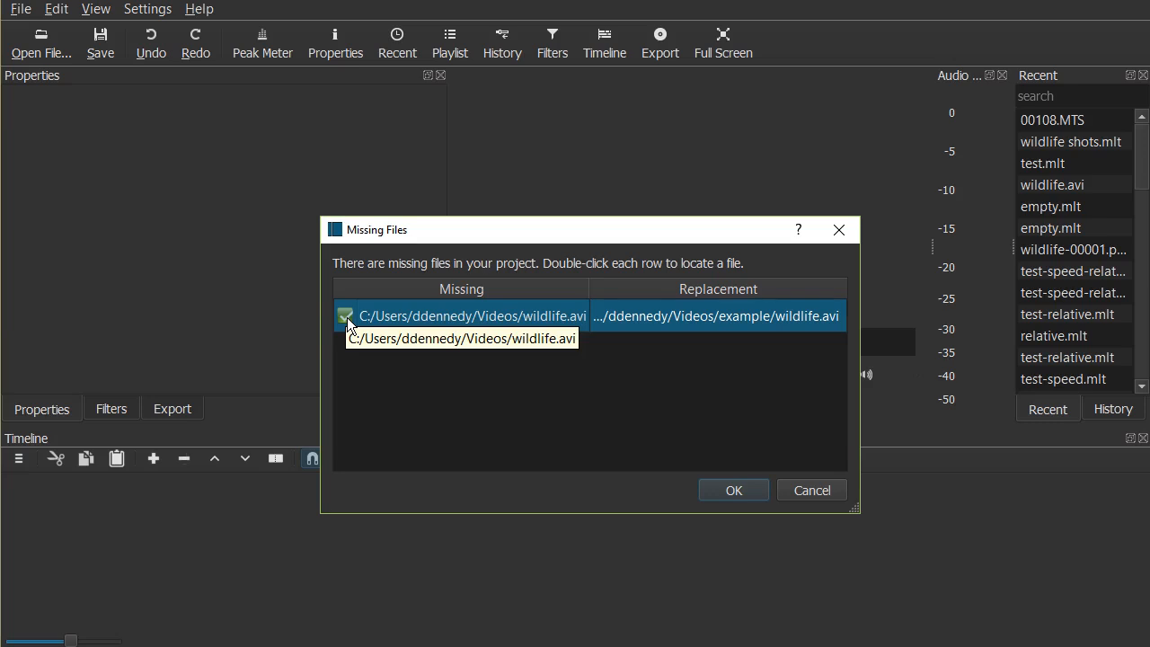
left_click(734, 494)
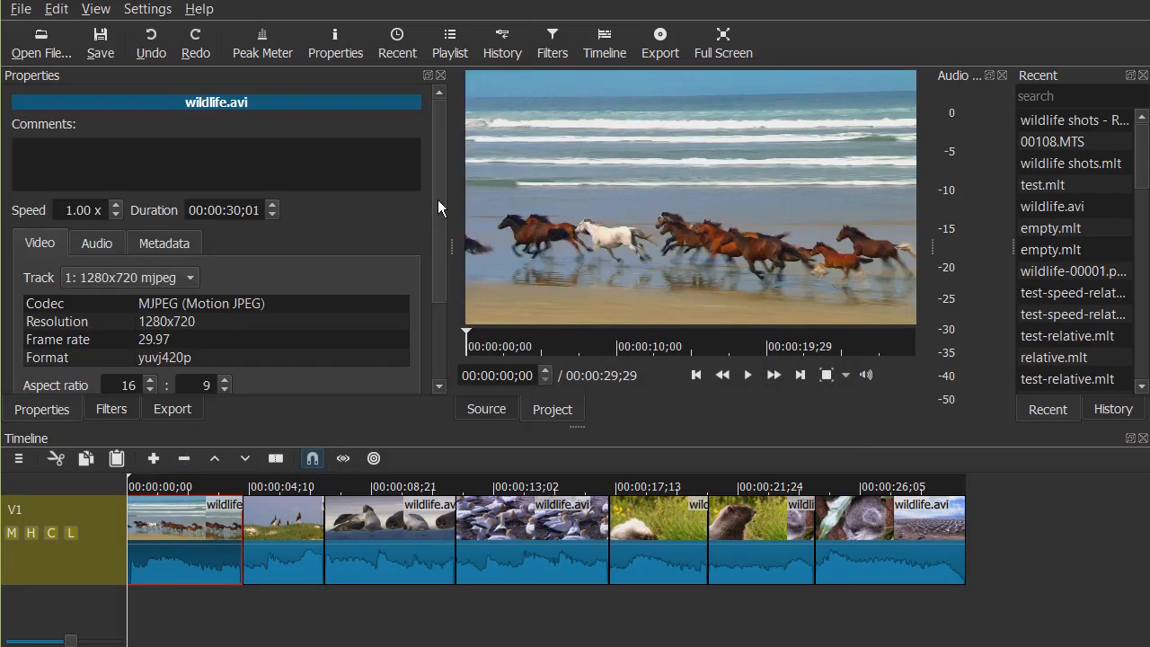
- Switch to File Explorer, find wildlife shots - Repaired.mlt in Documents/Shotcut, and close the window
scroll(437, 200, "down", 1)
scroll(441, 195, "up", 1)
key("alt+Tab")
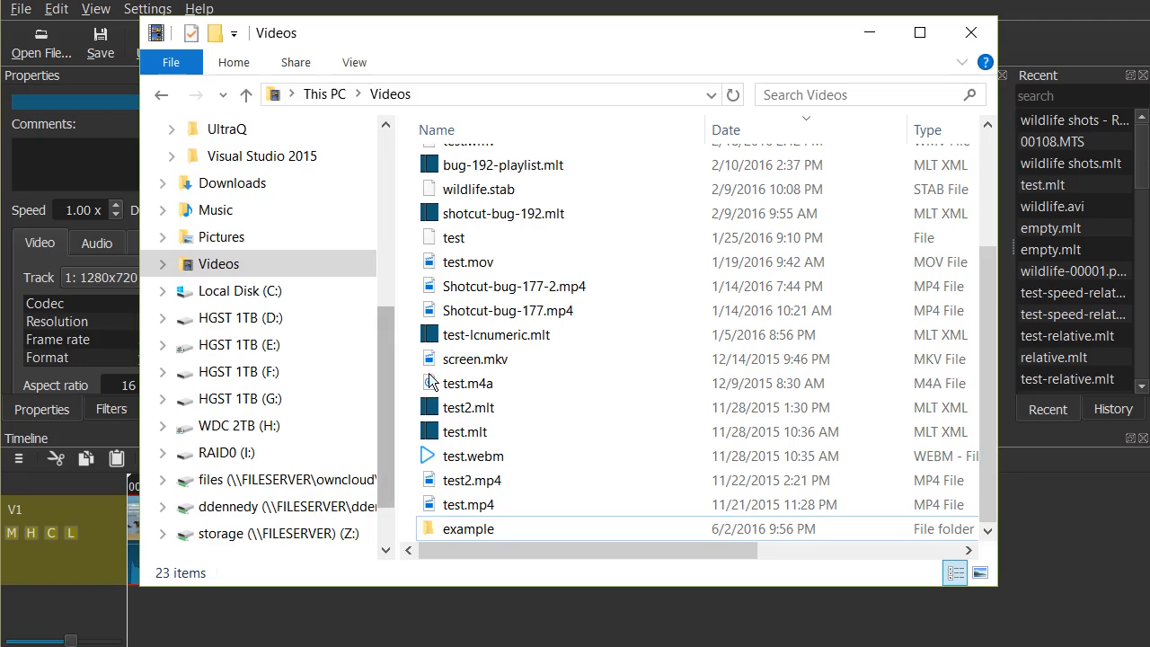
left_click_drag(383, 353, 387, 179)
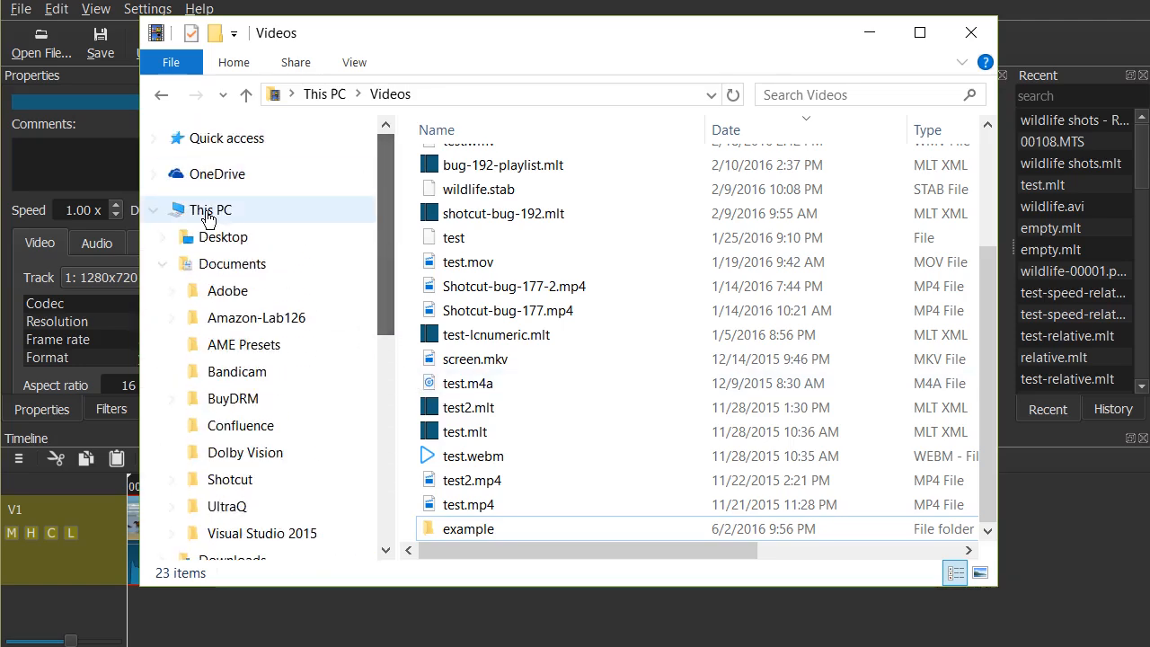
left_click(164, 264)
left_click(163, 263)
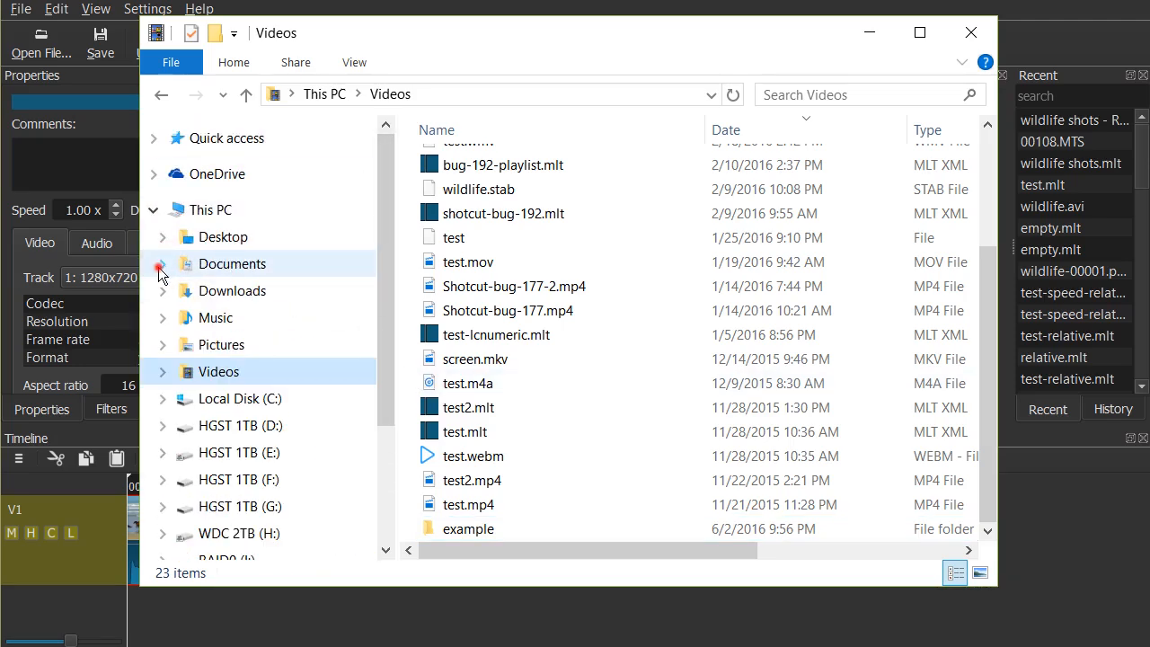
left_click(254, 347)
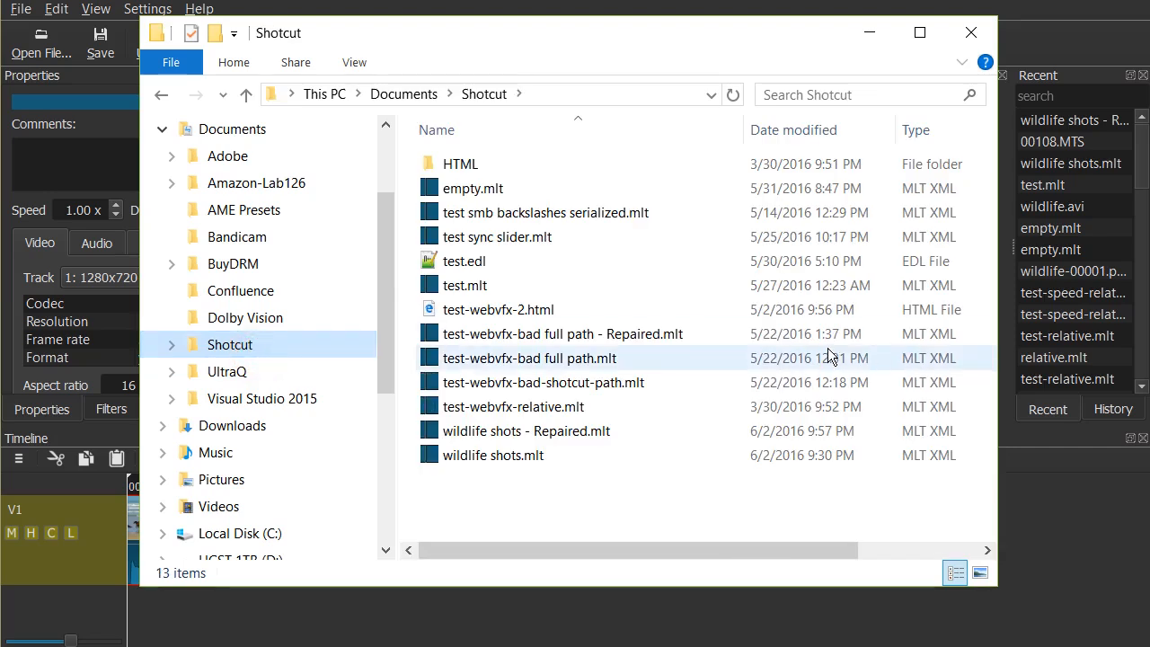
left_click(559, 431)
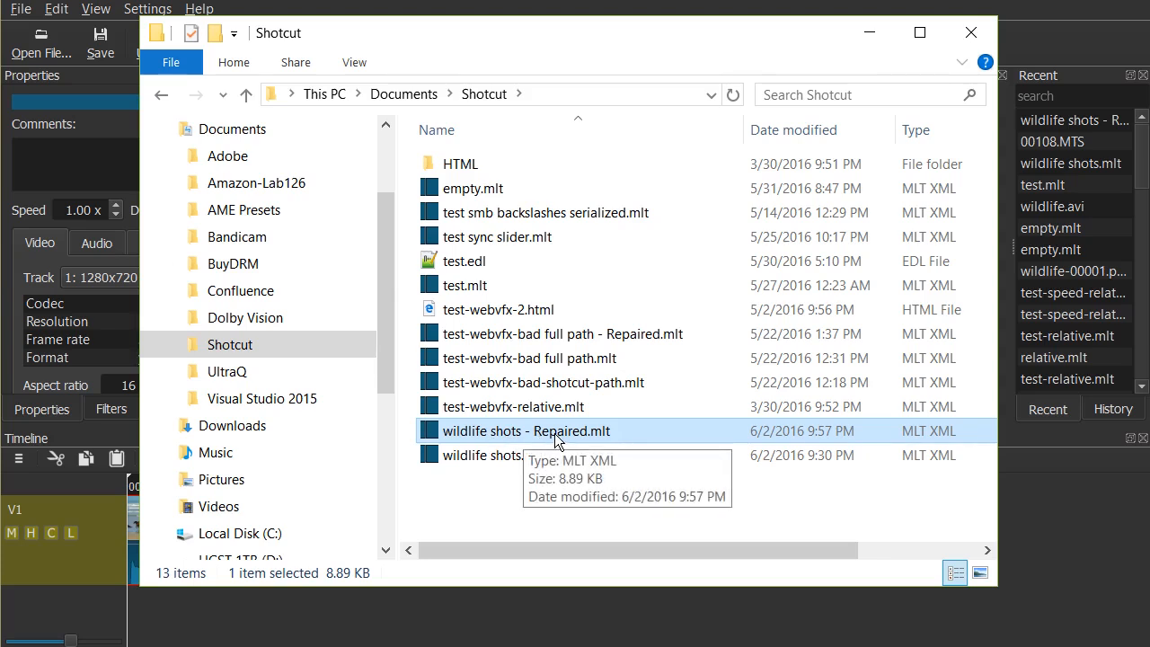
left_click(975, 33)
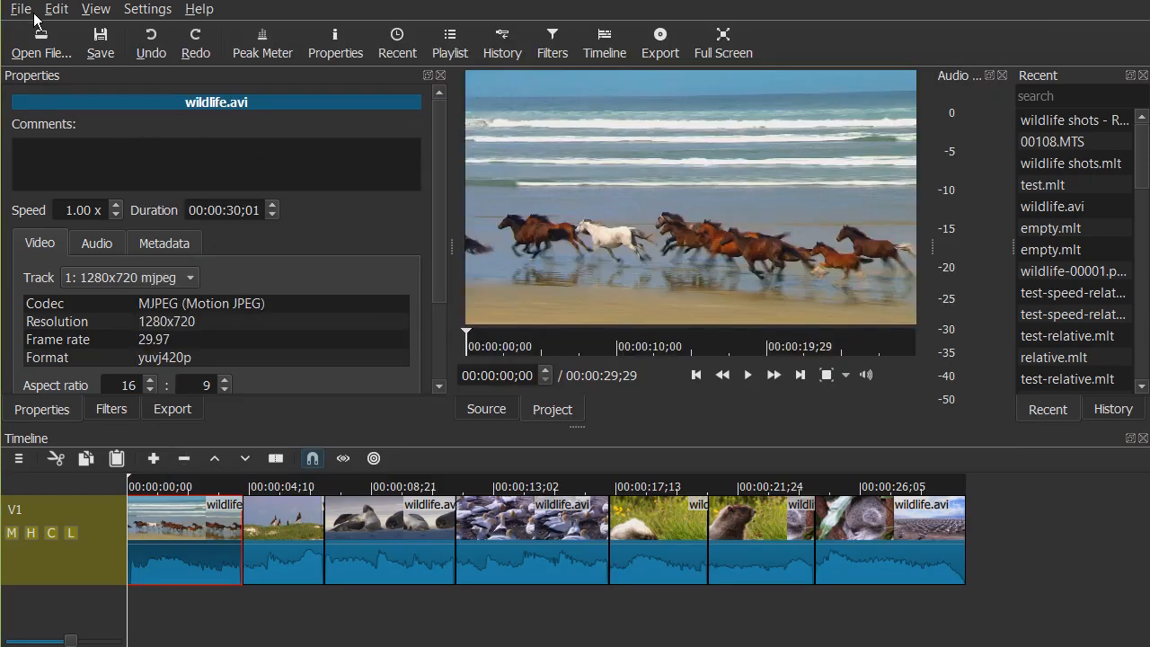
- Open the export settings and look through the stock preset list and the video options for the timeline
left_click(174, 410)
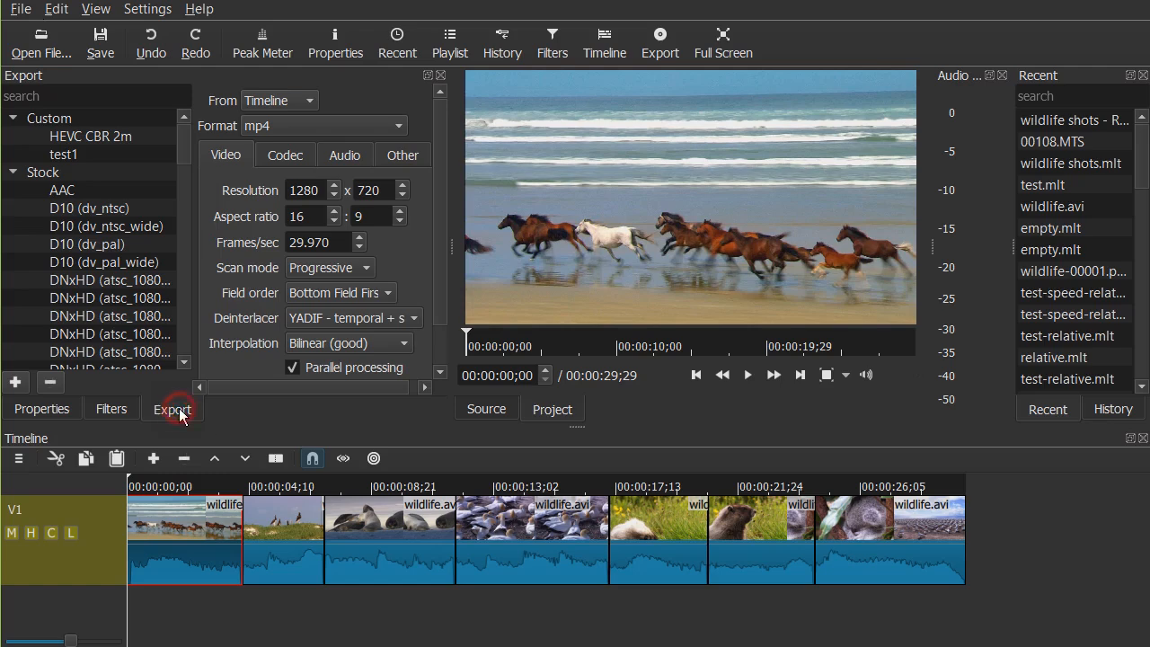
scroll(442, 202, "down", 2)
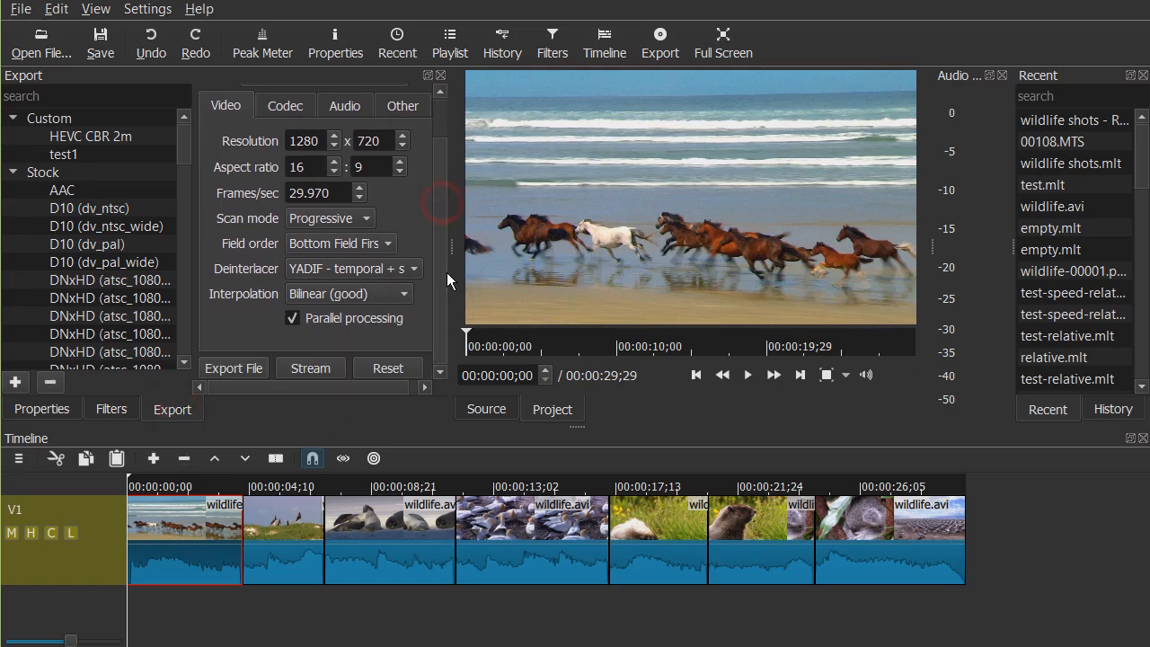
left_click_drag(177, 144, 177, 290)
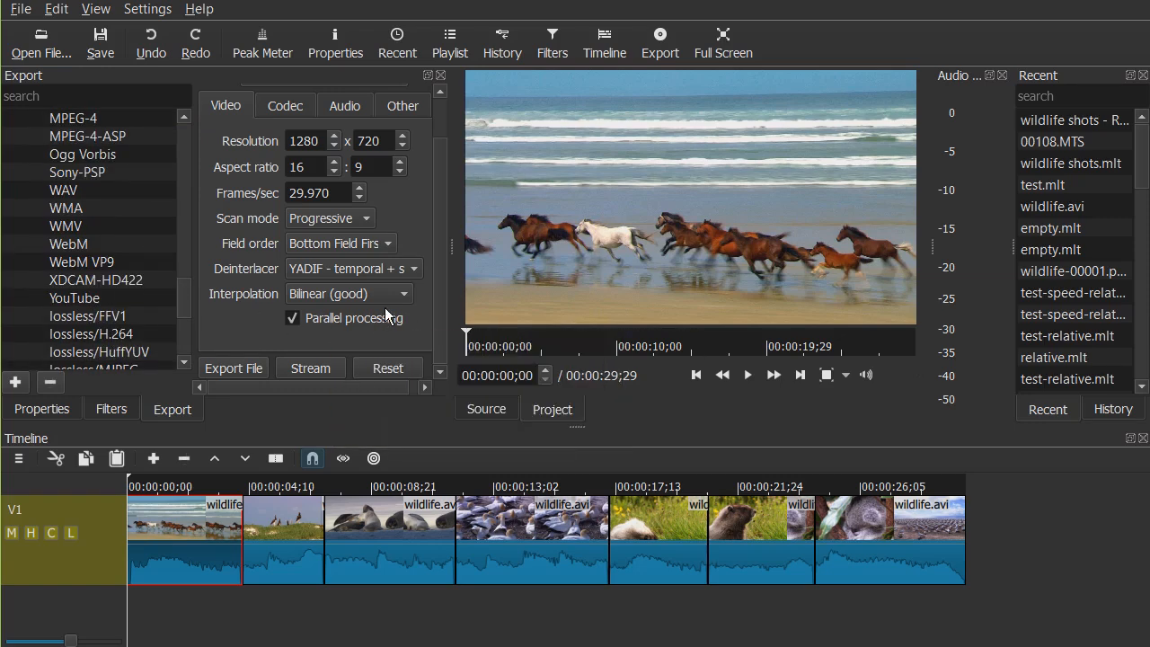
mouse_move(440, 275)
left_mouse_down()
mouse_move(443, 185)
mouse_move(440, 298)
mouse_move(438, 253)
left_mouse_up()
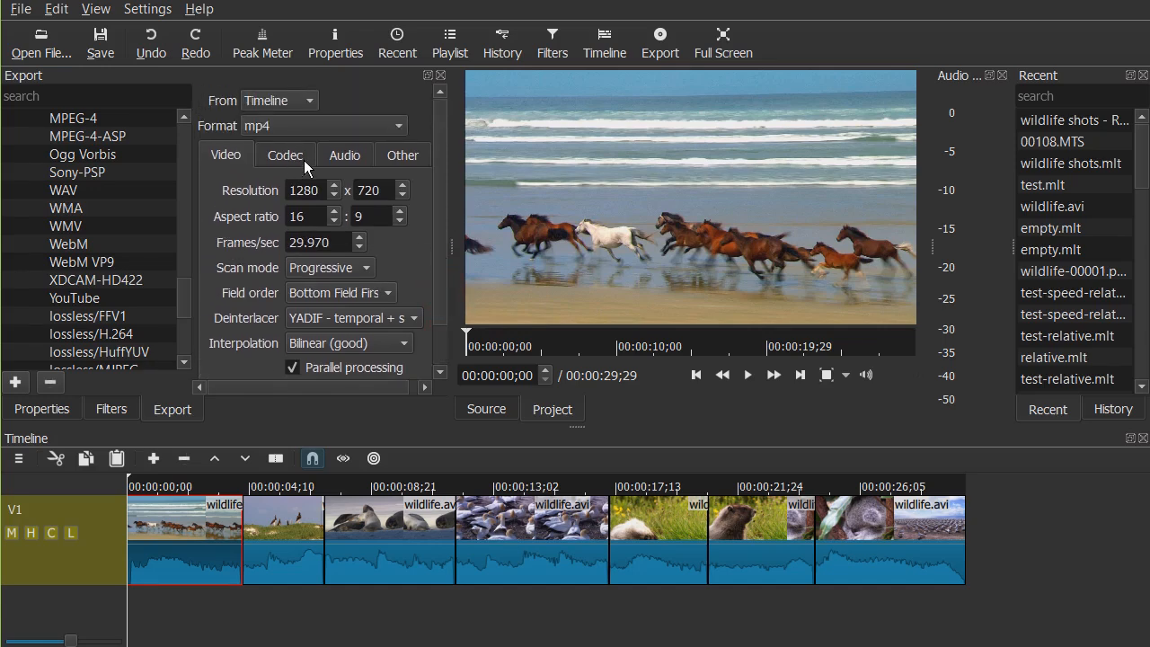
left_click_drag(438, 117, 439, 172)
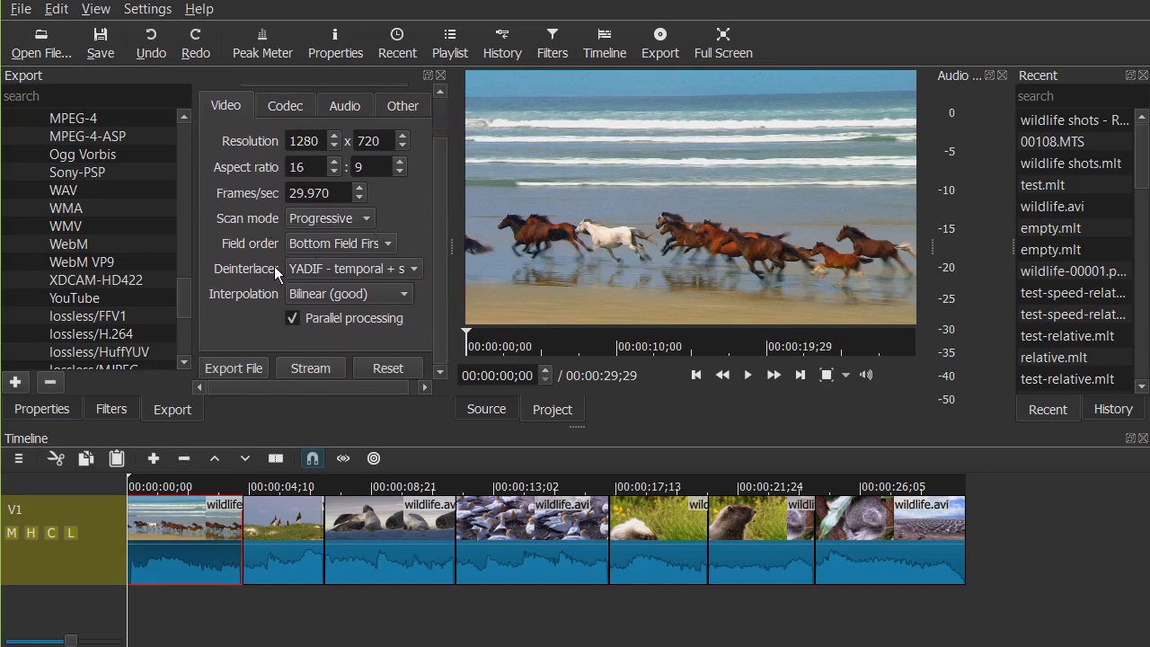
- Bring up the file export dialog and cancel it, and look over the export presets around YouTube
left_click(248, 368)
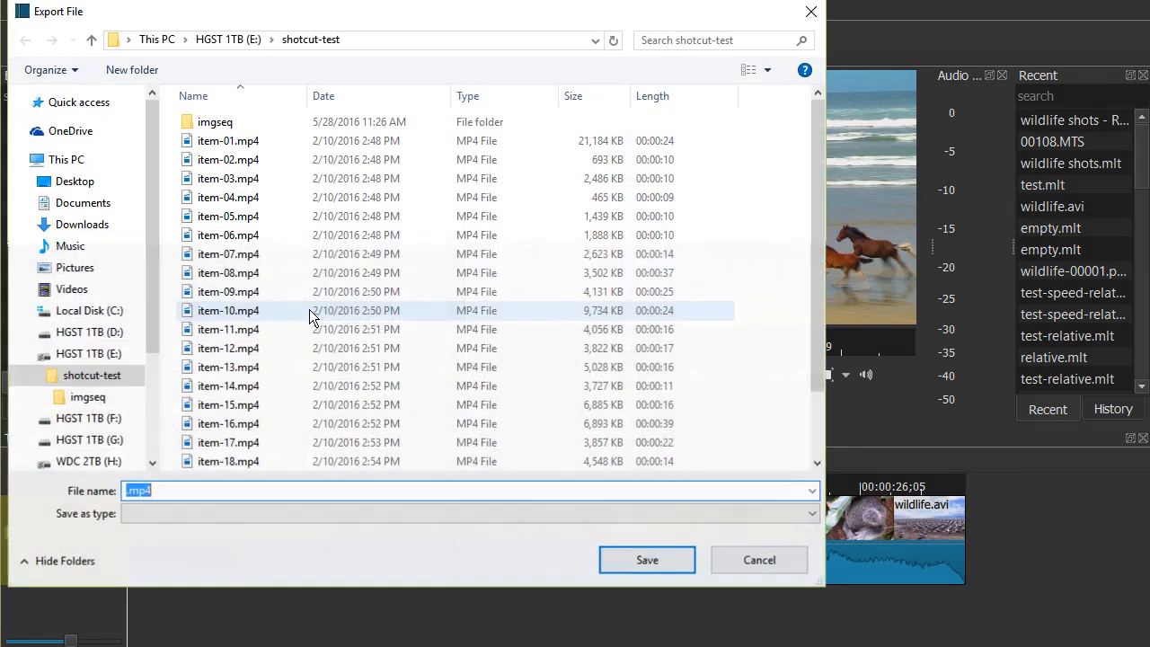
left_click(743, 562)
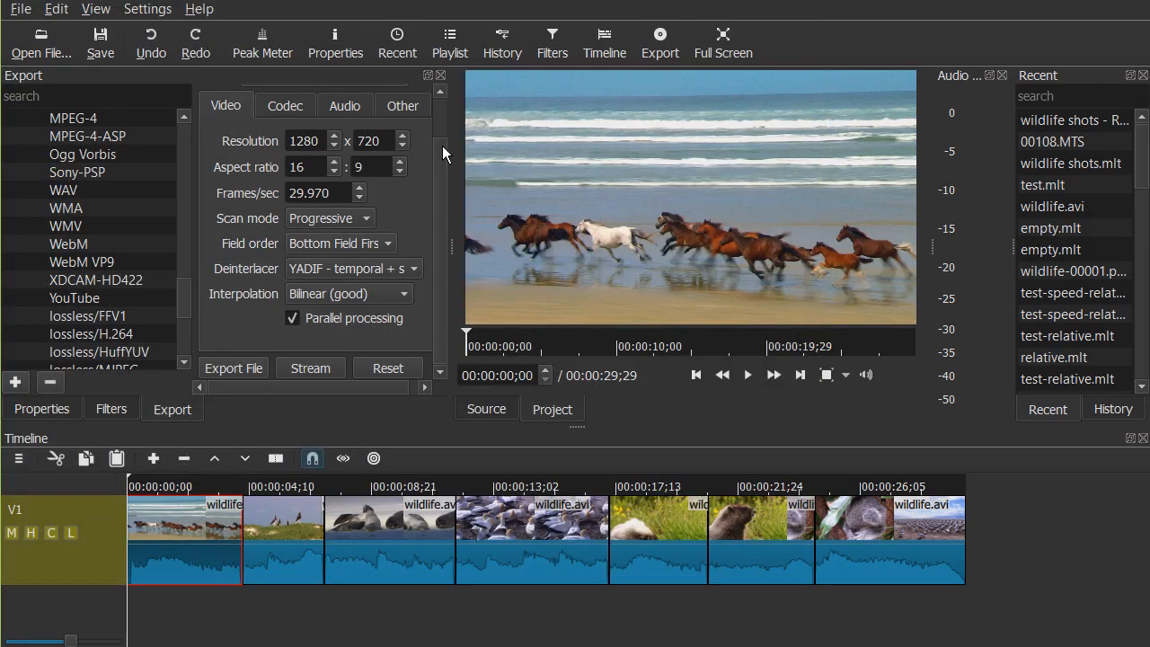
left_click_drag(444, 146, 445, 91)
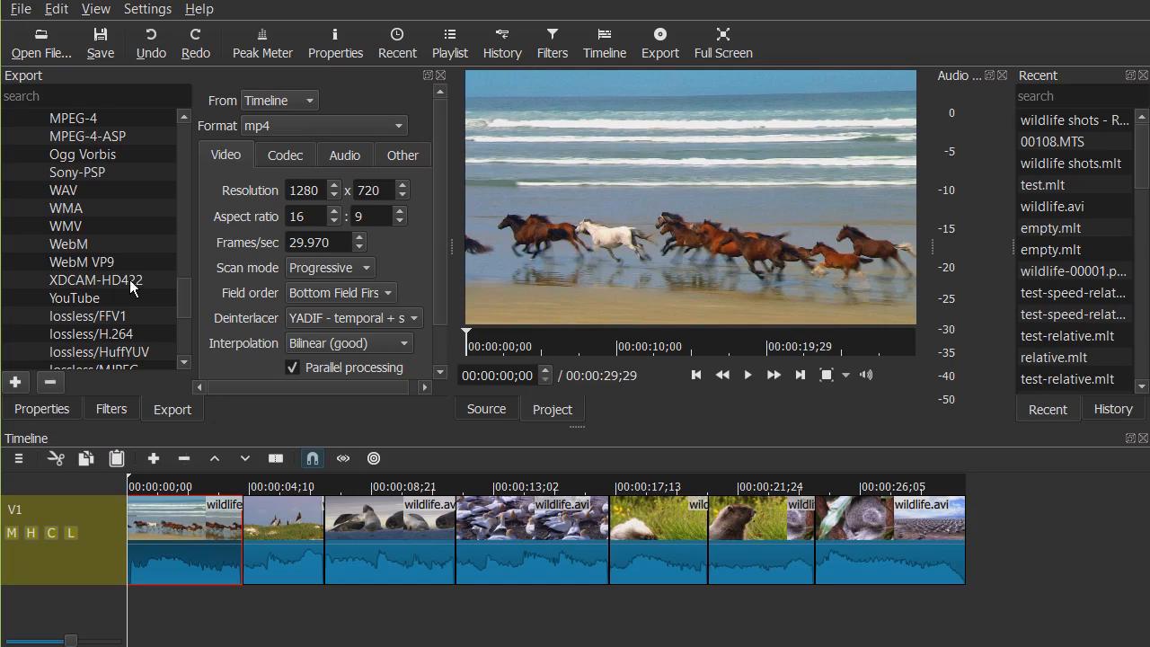
left_click(90, 303)
left_click_drag(184, 301, 187, 128)
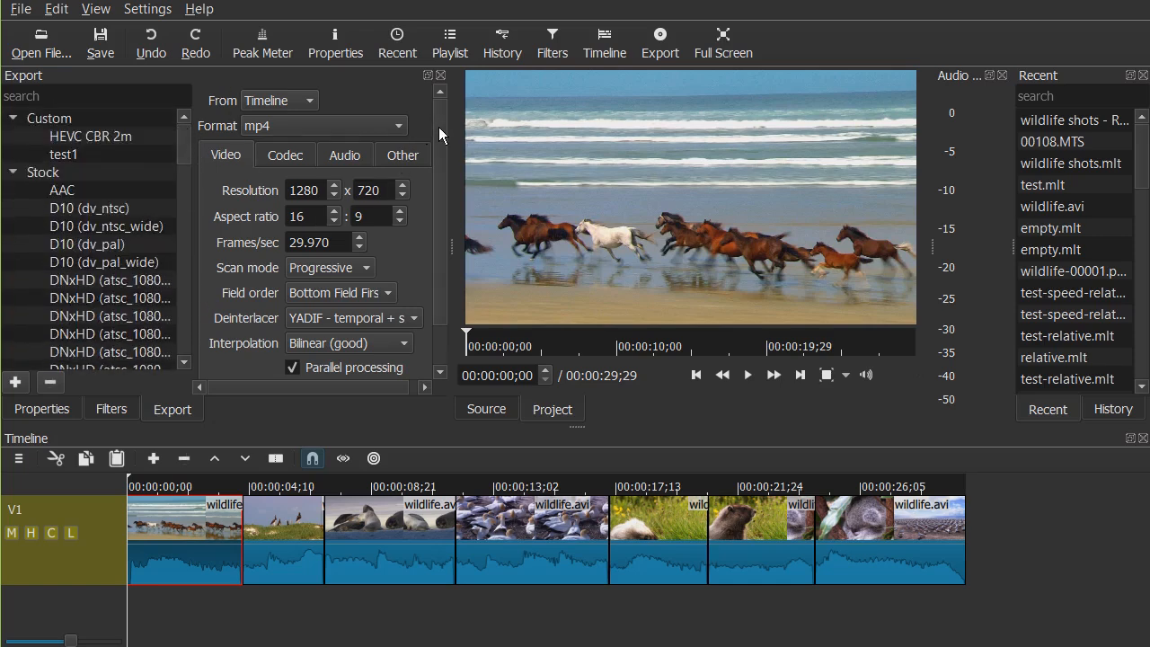
mouse_move(438, 127)
left_mouse_down()
mouse_move(441, 182)
mouse_move(438, 127)
left_mouse_up()
- Export the timeline as an edit decision list named wildlife.edl in the Documents/Shotcut folder
left_click(20, 11)
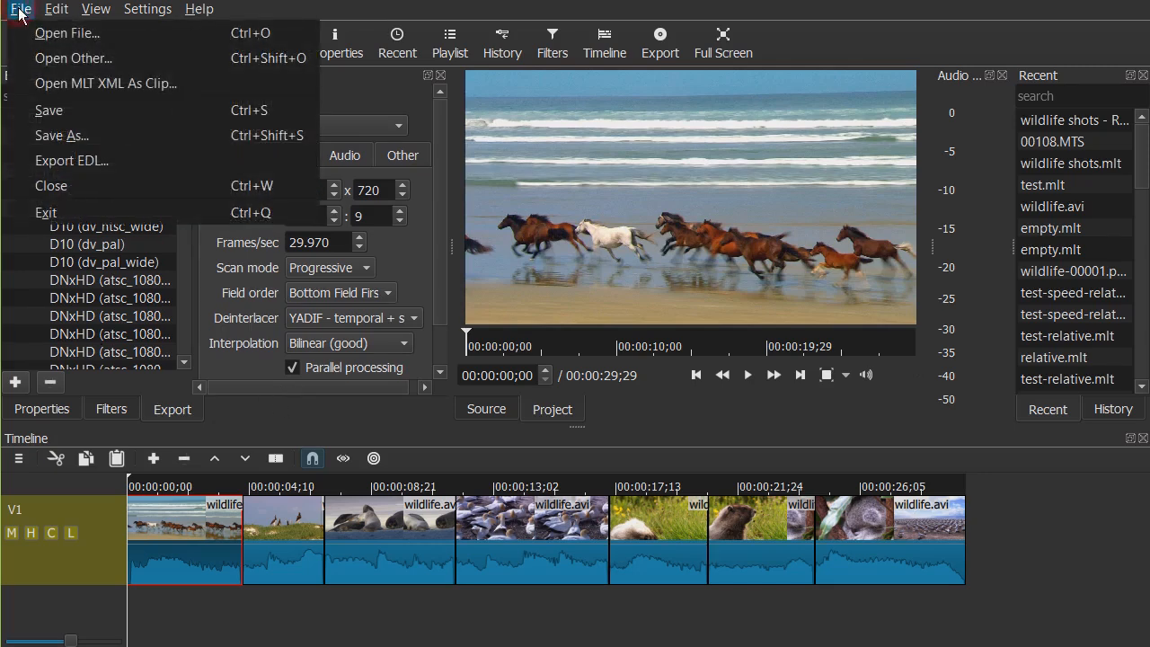
left_click(51, 162)
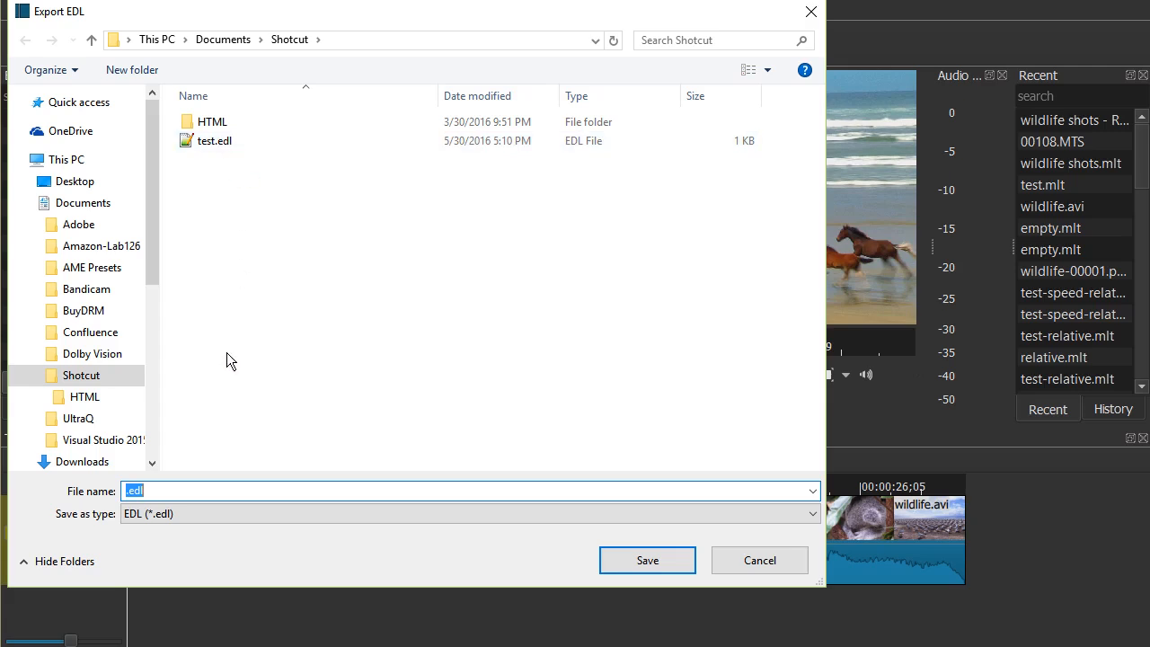
key("Home")
type("wildlife")
left_click(648, 561)
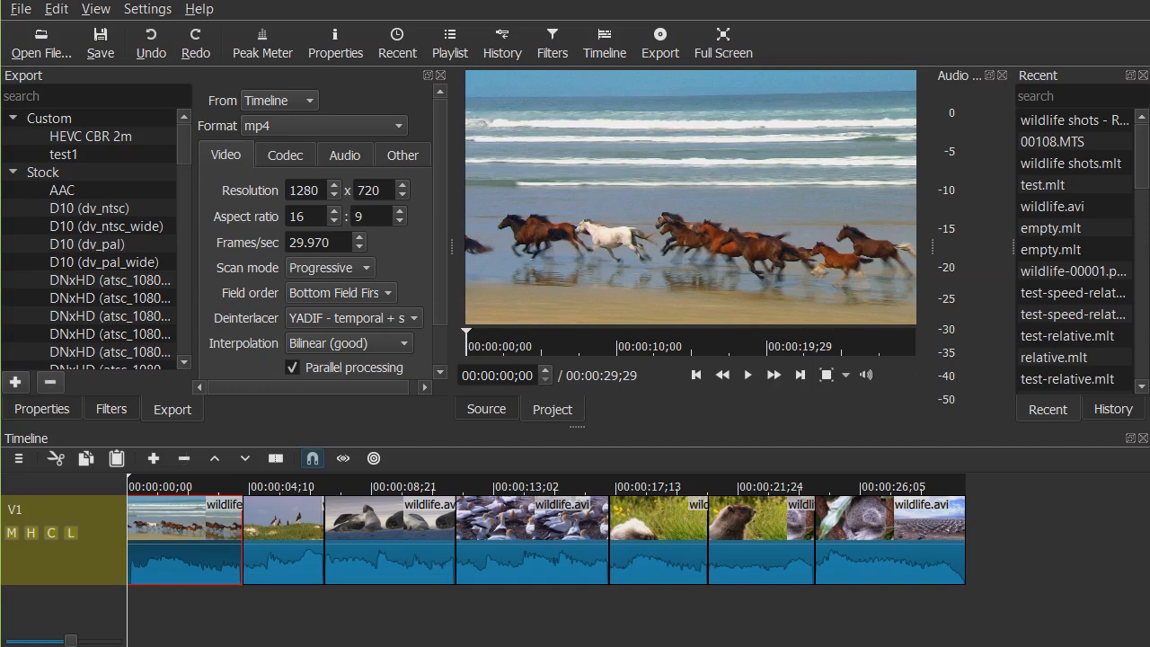
- Switch to File Explorer, open wildlife.edl from Documents/Shotcut in Notepad++ to view its clip entries, and close the editor
key("alt+Tab")
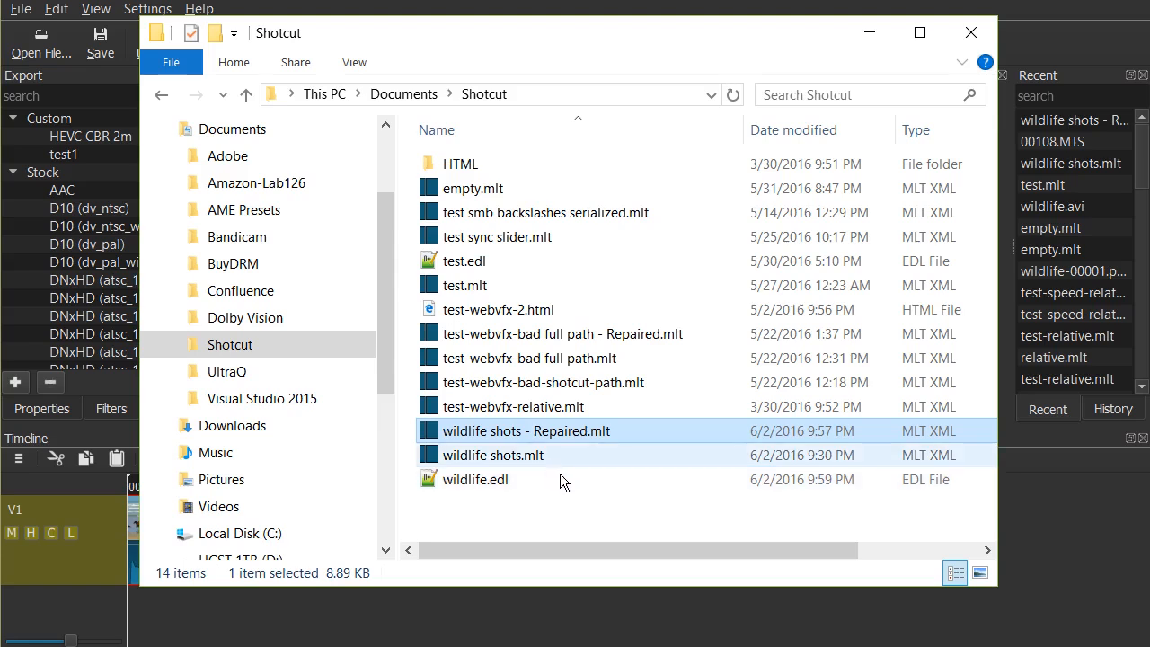
left_click(537, 455)
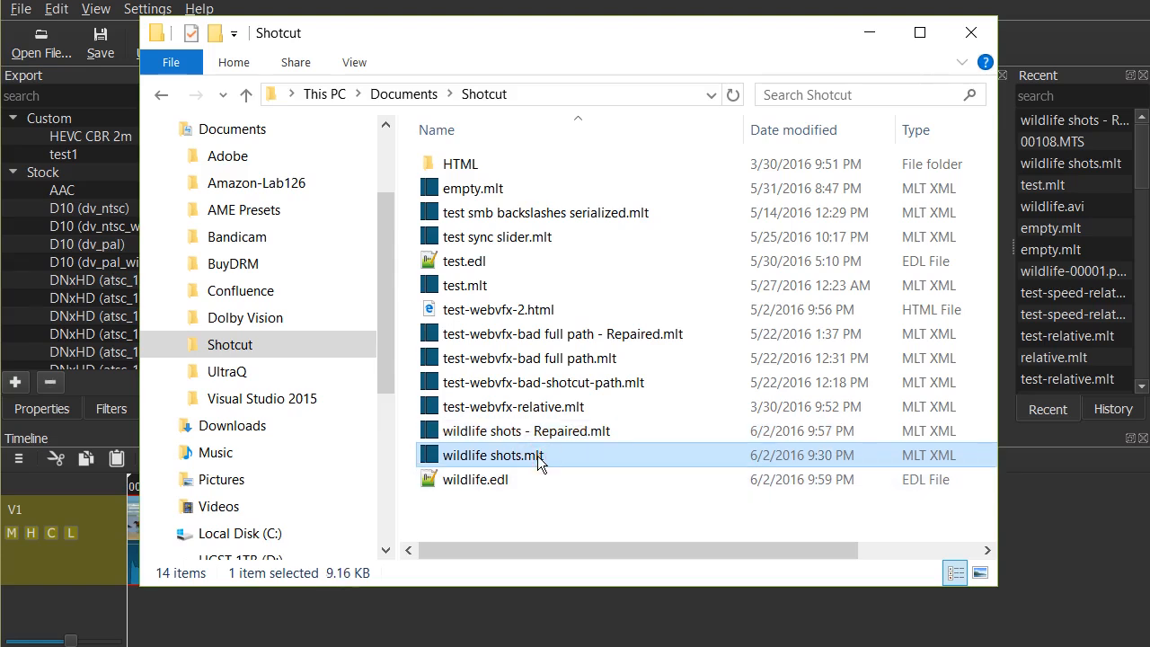
left_click(504, 489)
right_click(505, 488)
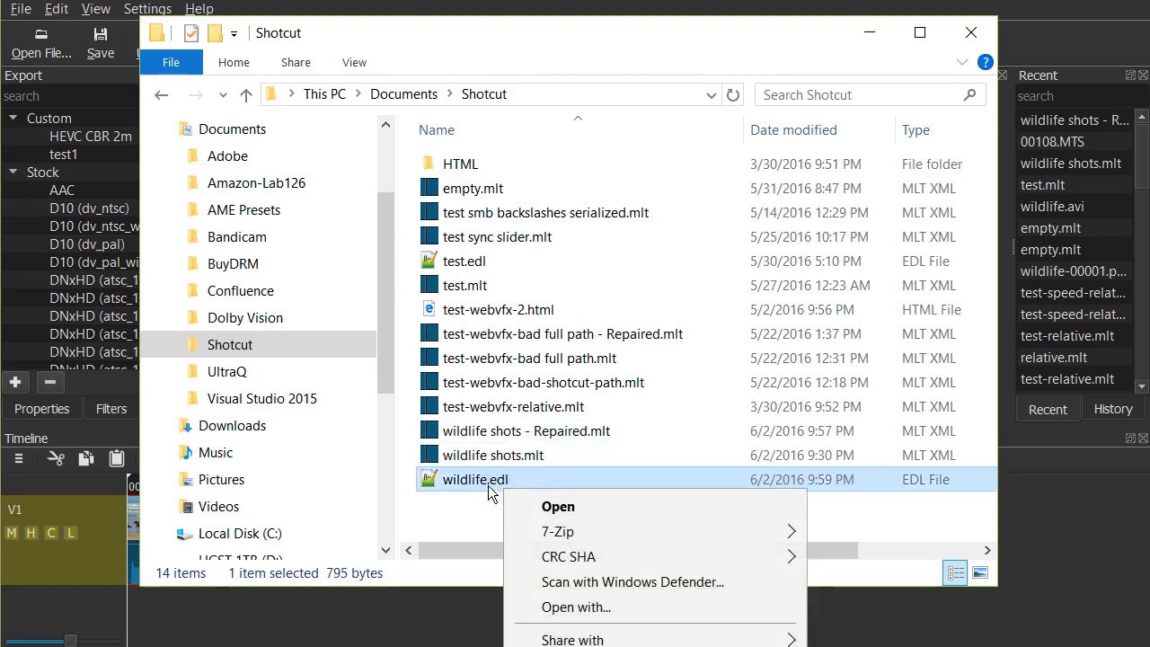
double_click(465, 478)
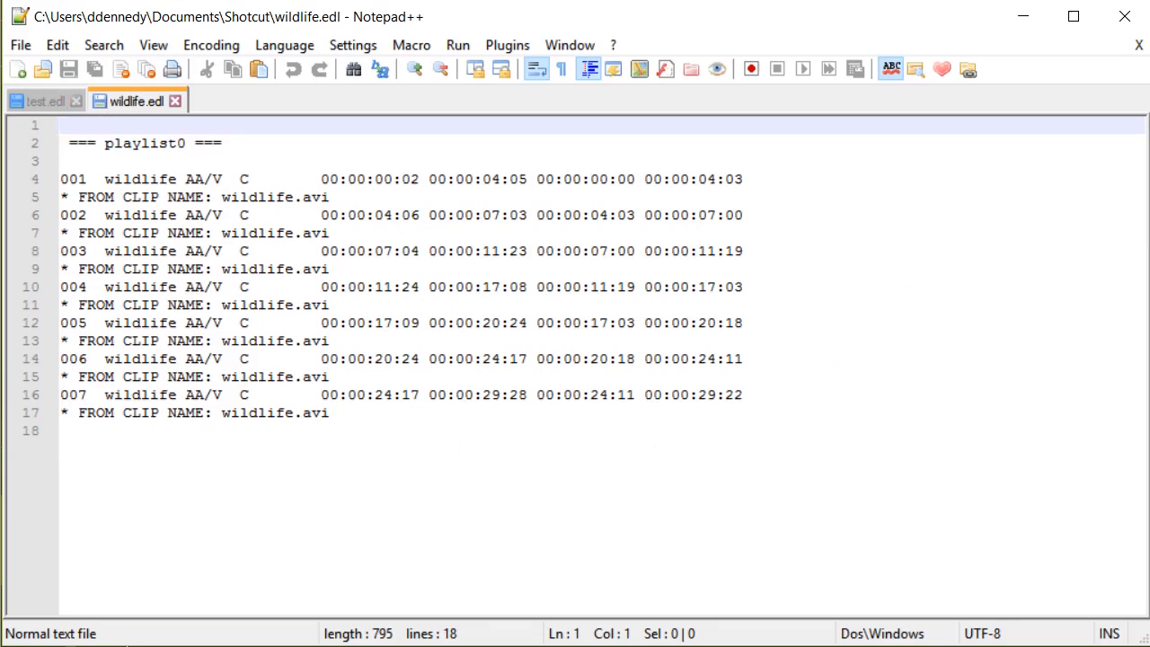
left_click(1124, 16)
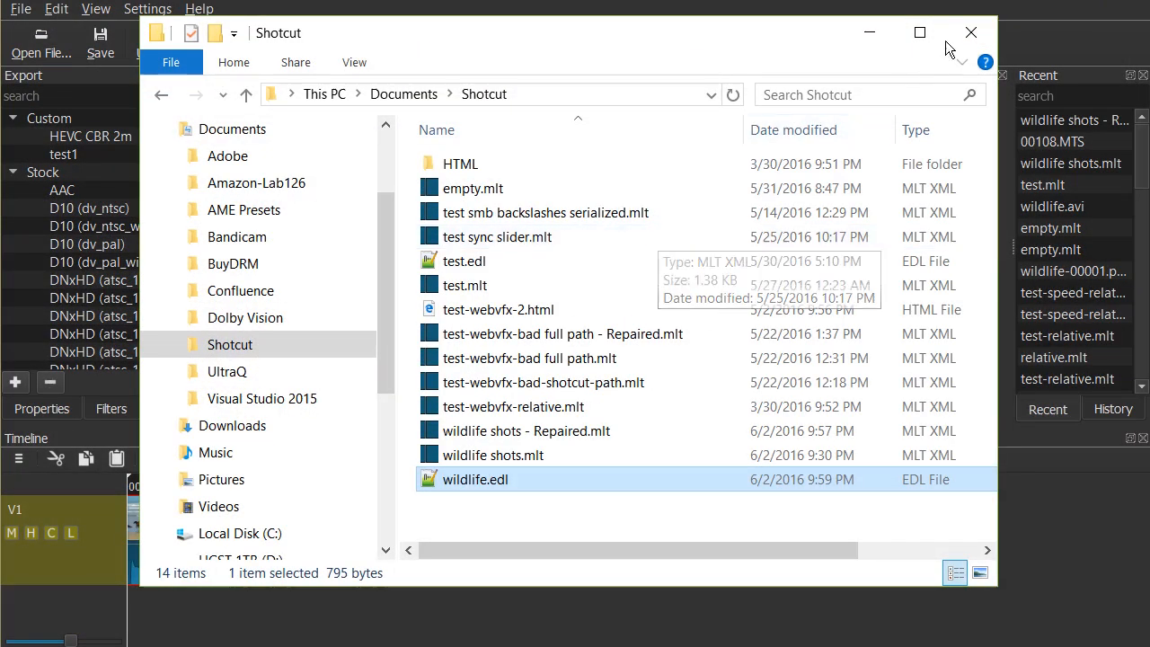